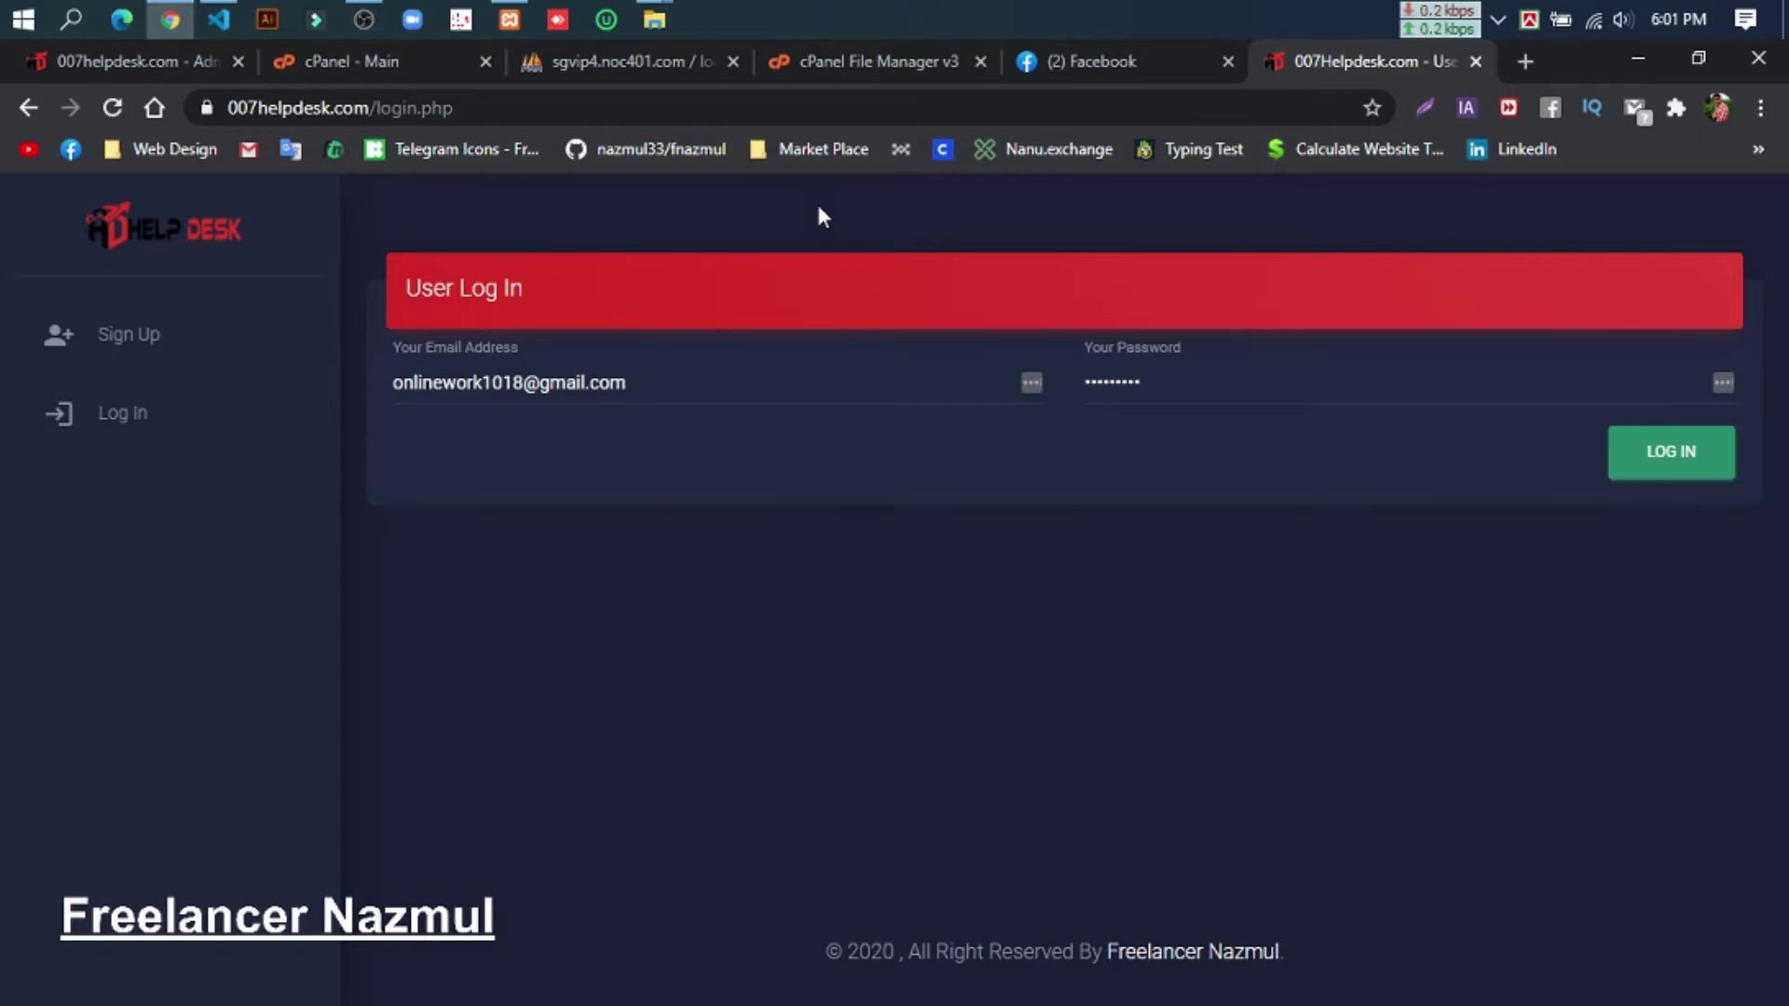
- Log in with the prefilled credentials and copy the user ID from the profile page
left_click(1667, 454)
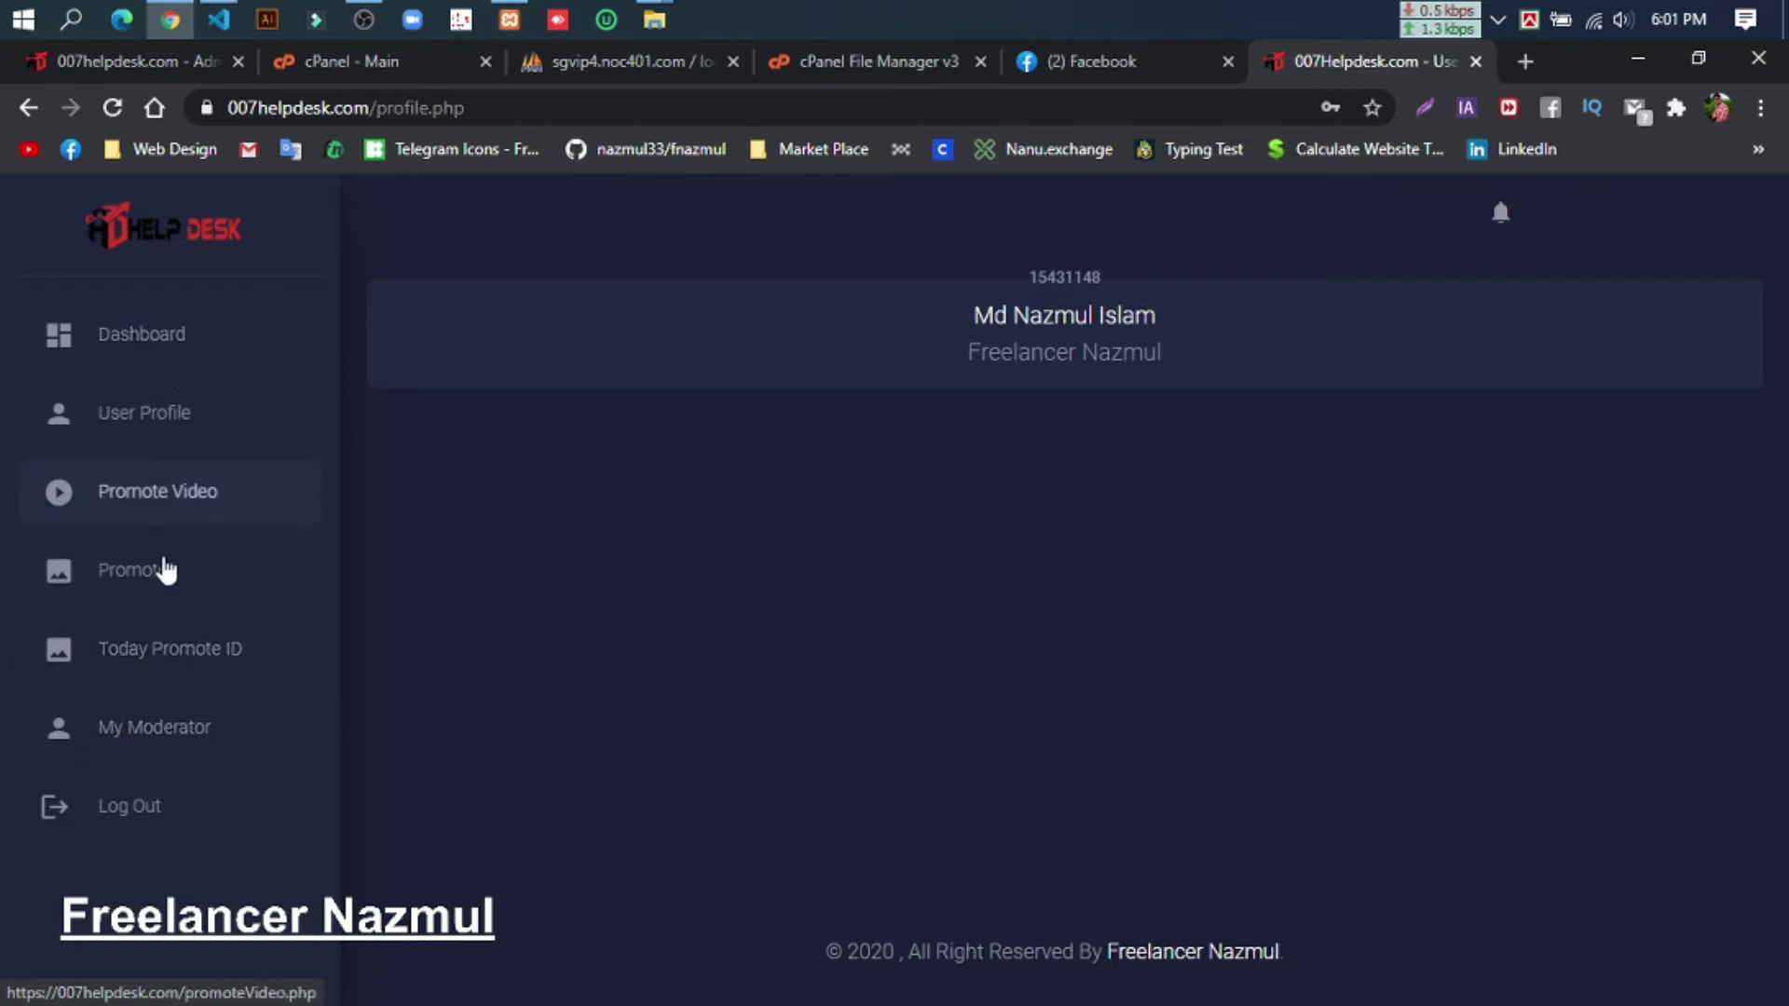
left_click(179, 744)
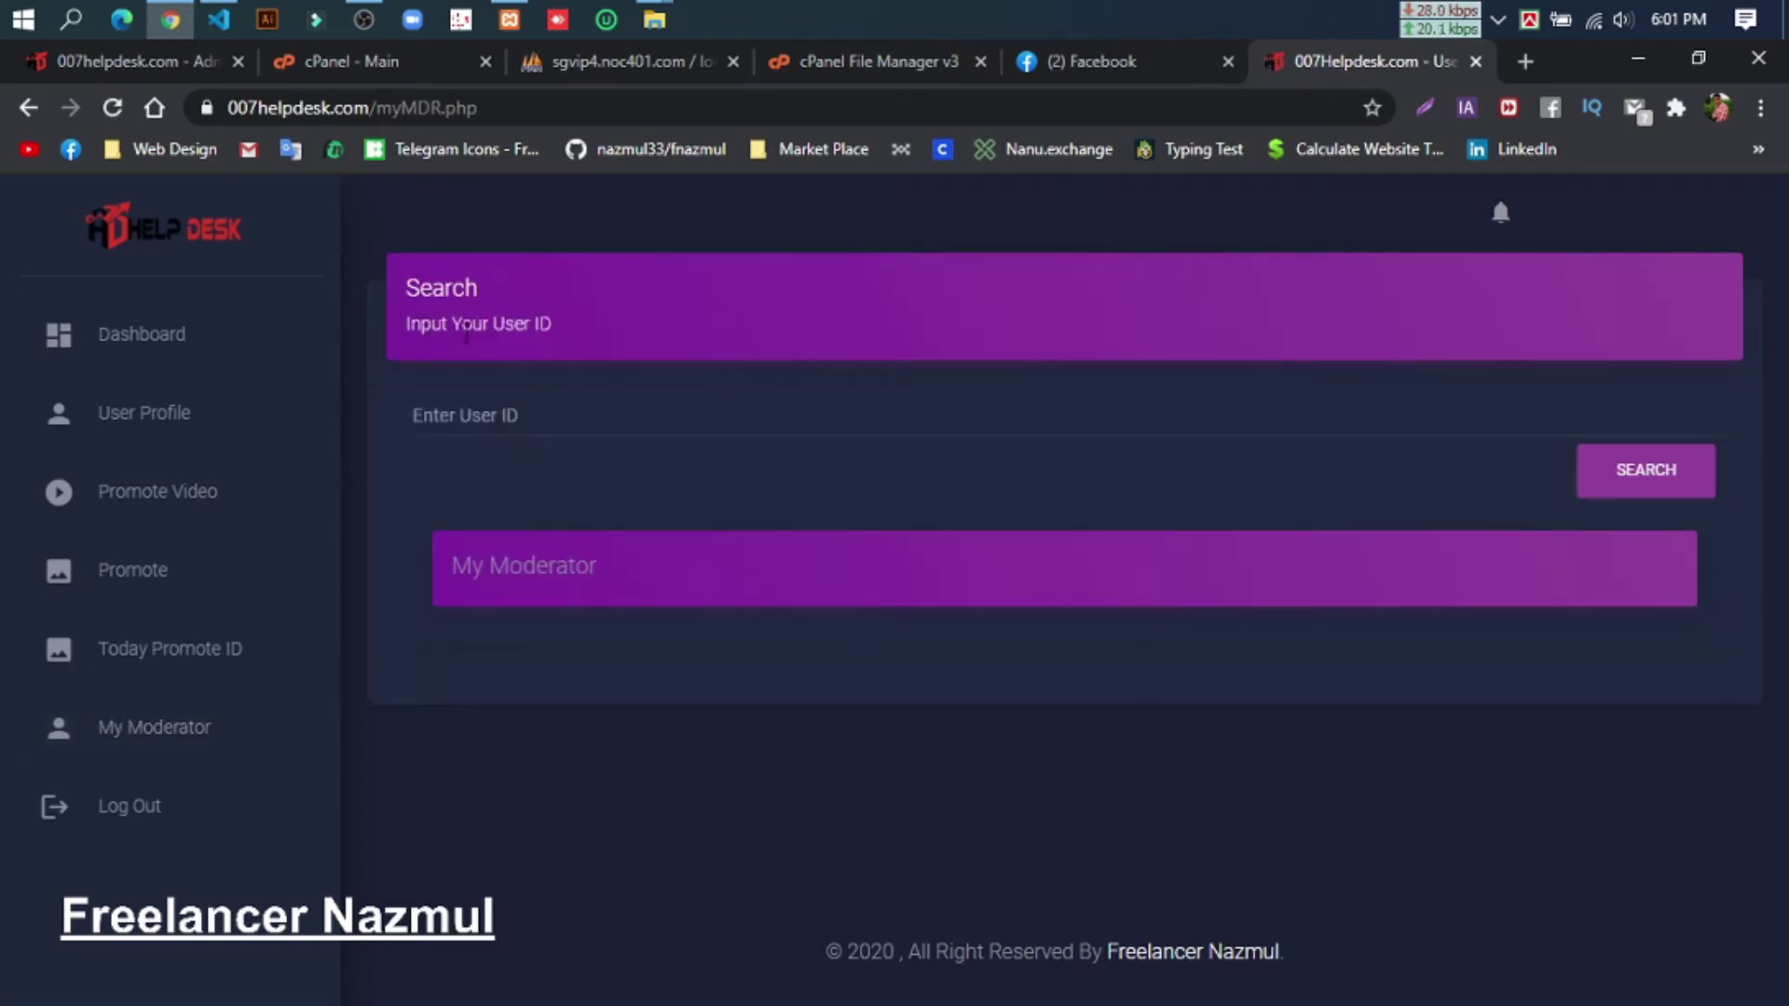
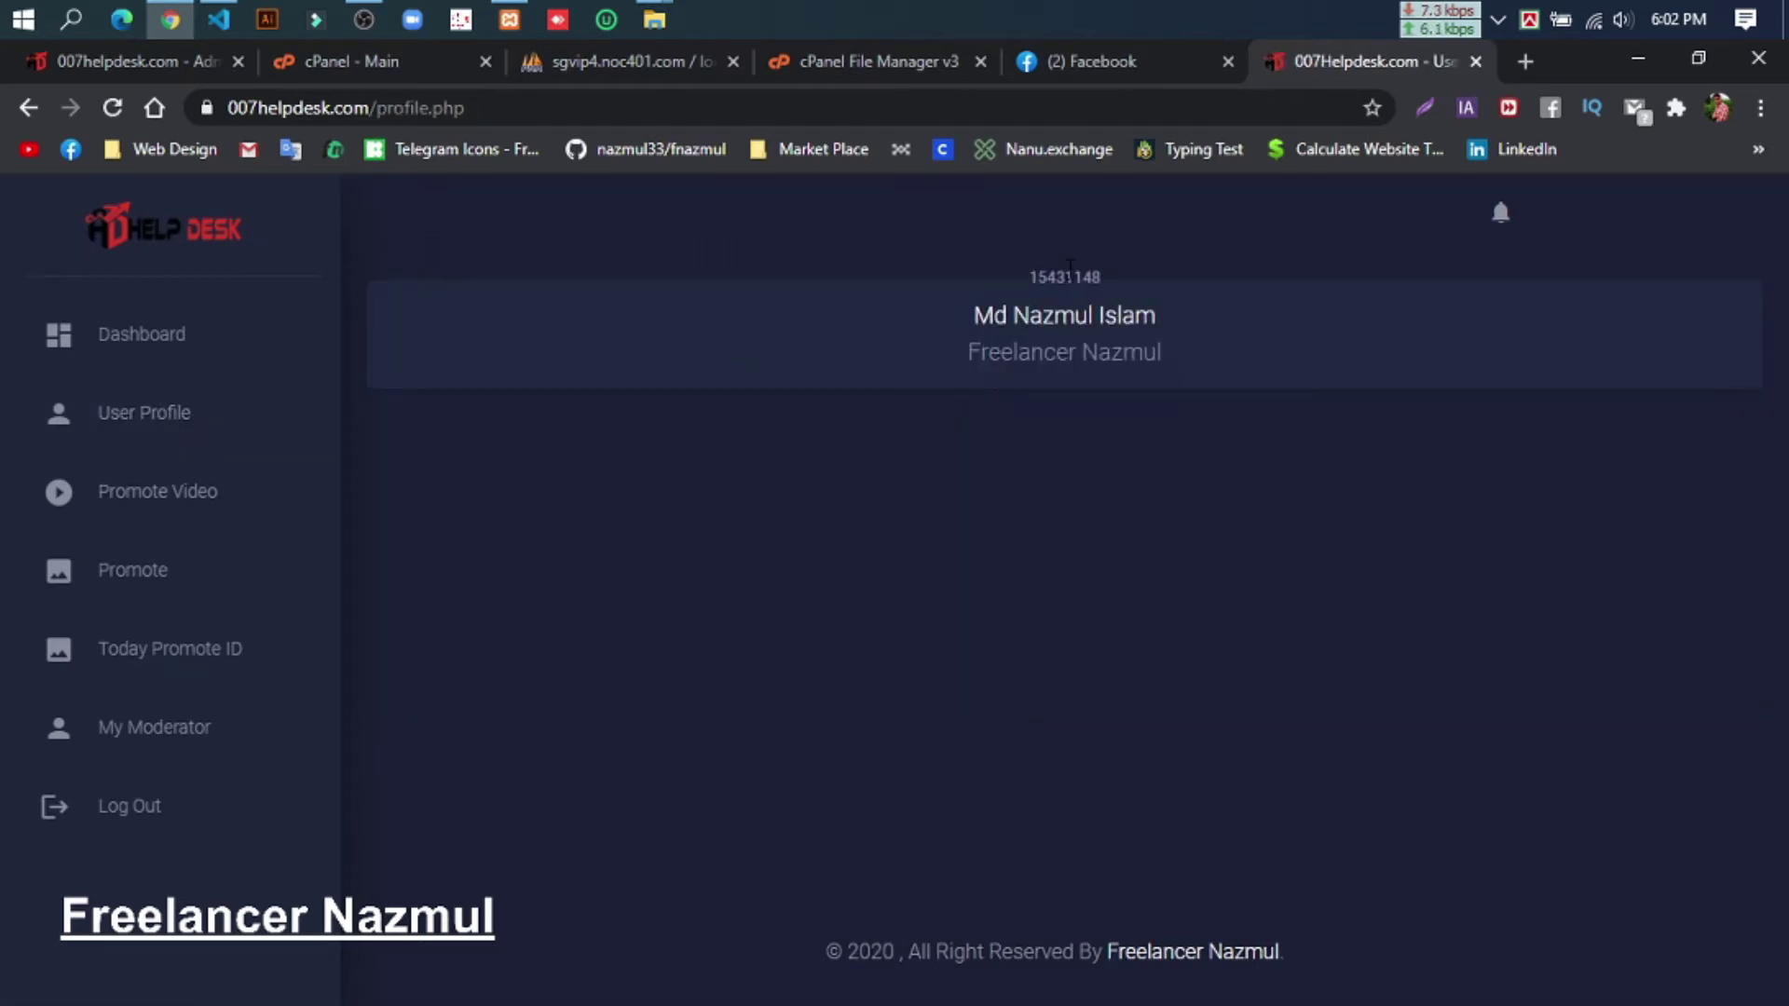
double_click(1070, 276)
key("ctrl+c")
- Search the My Moderator page with the copied user ID and check the assigned moderator's name
left_click(176, 729)
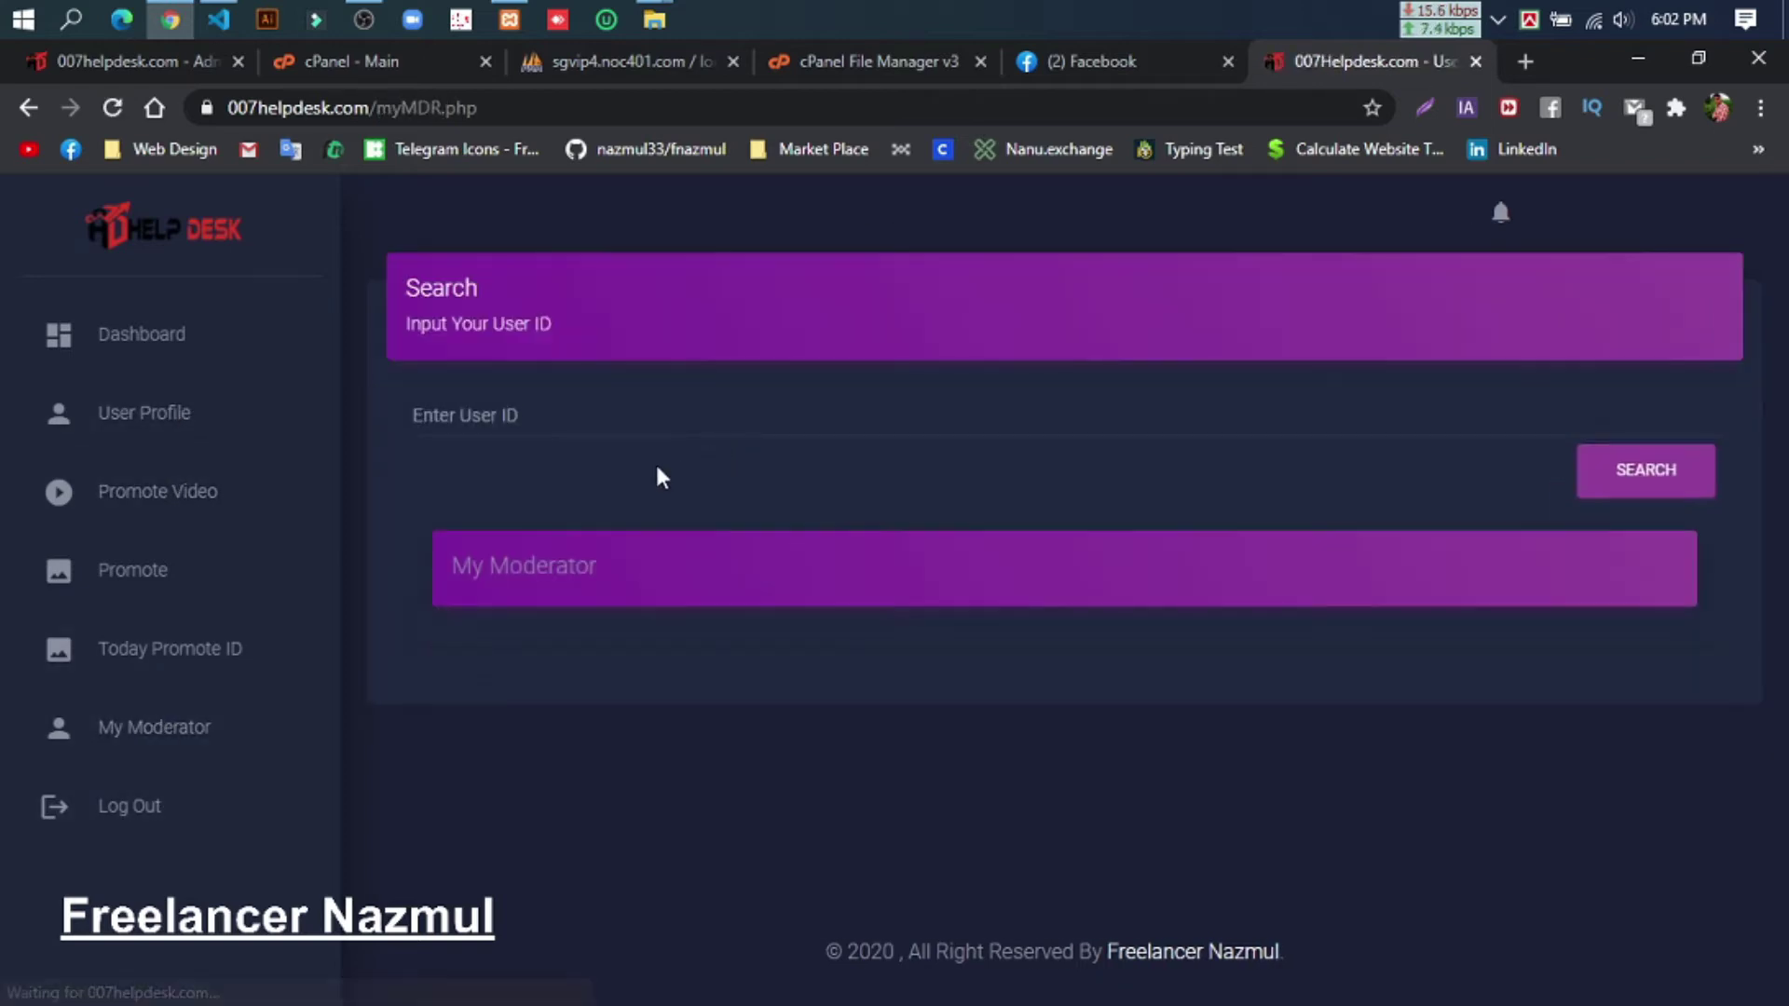
left_click(545, 421)
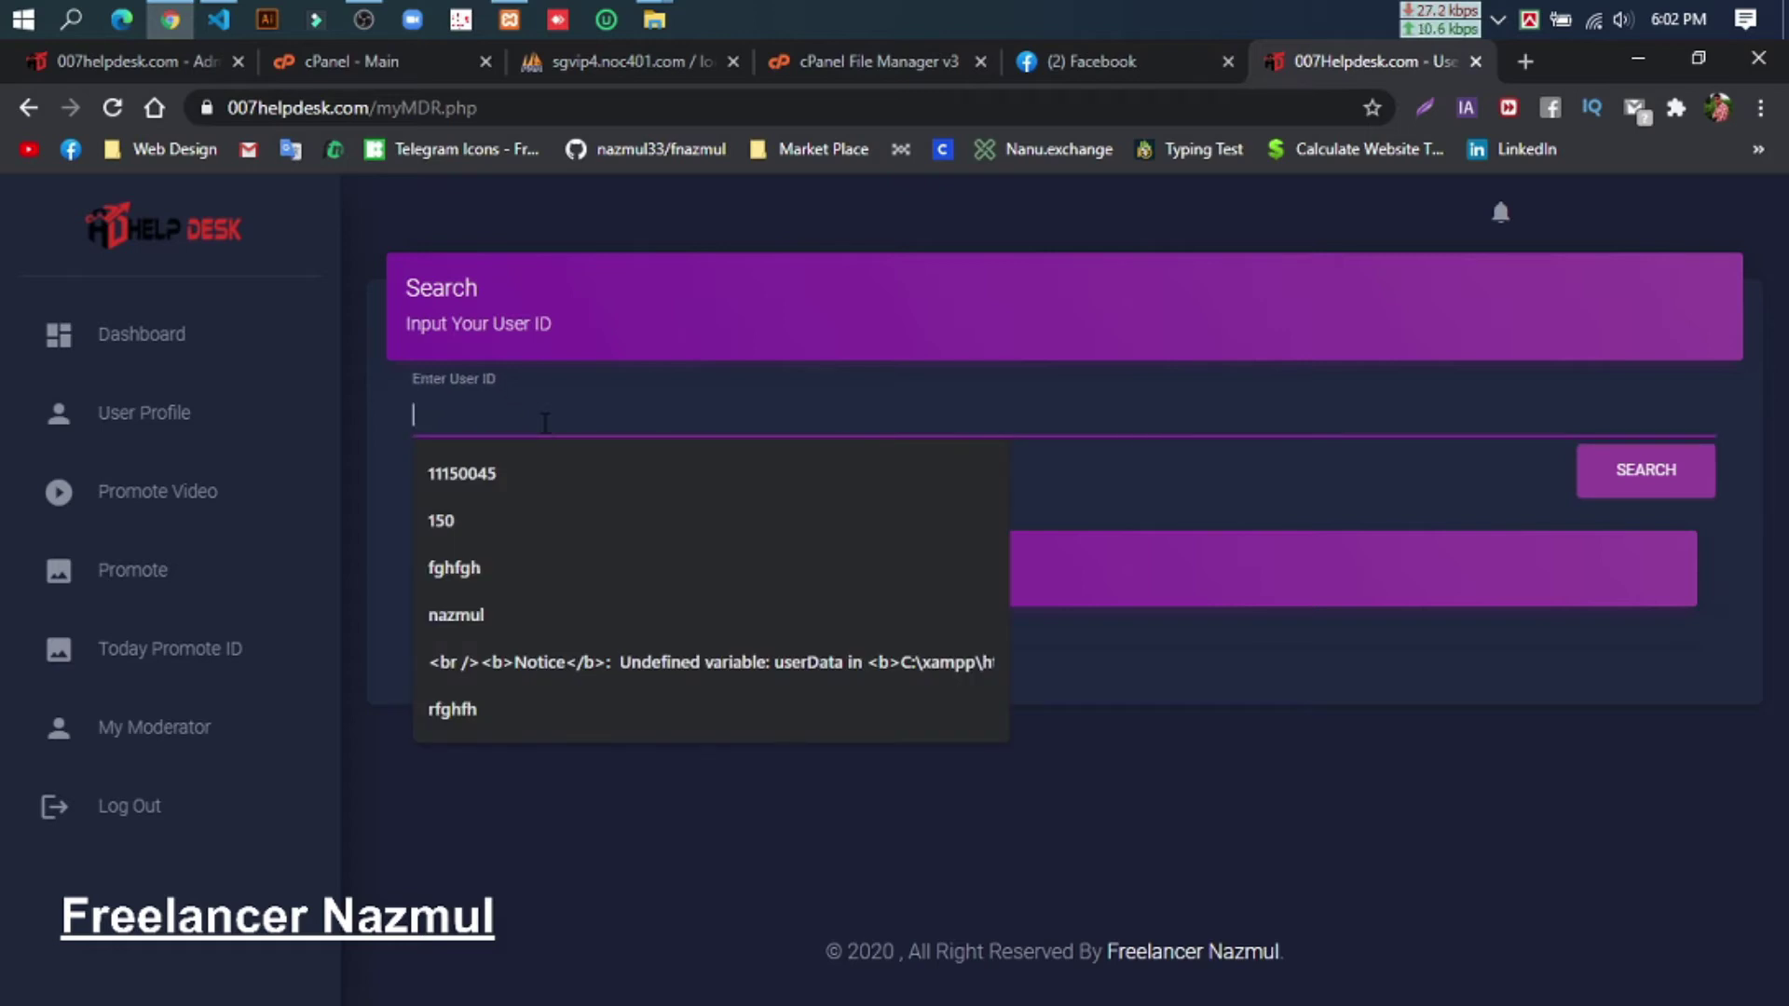
key("ctrl+v")
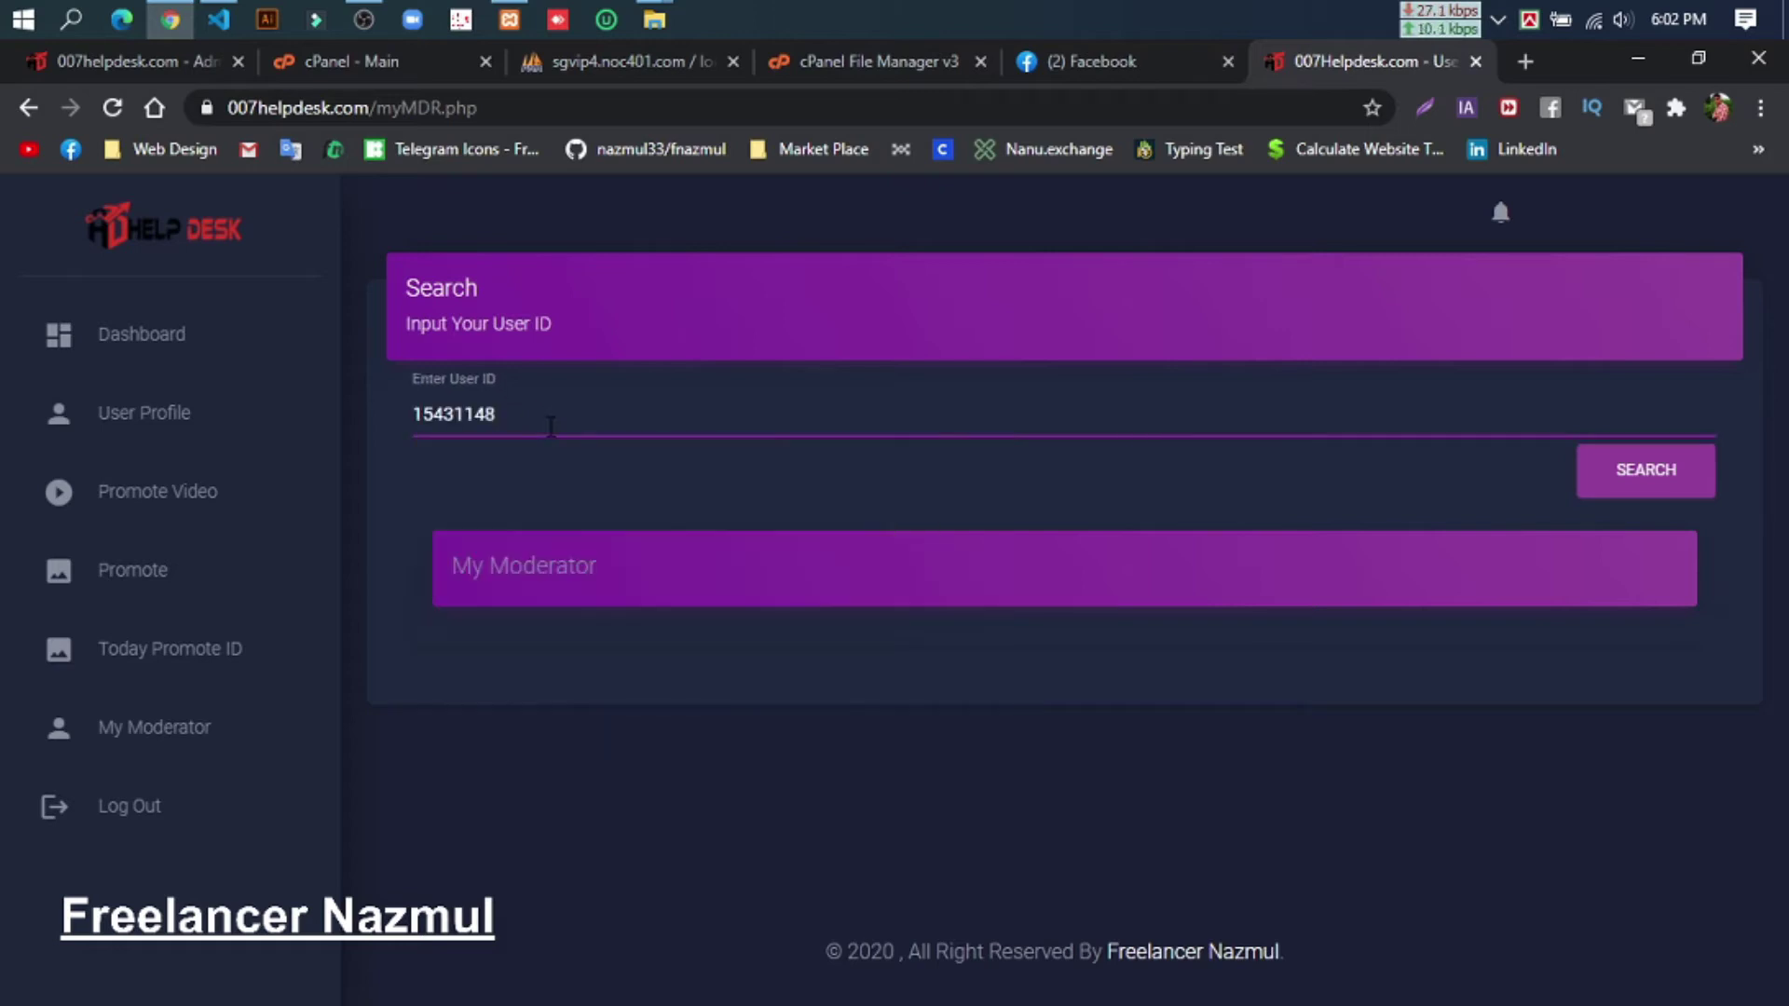
left_click(1633, 484)
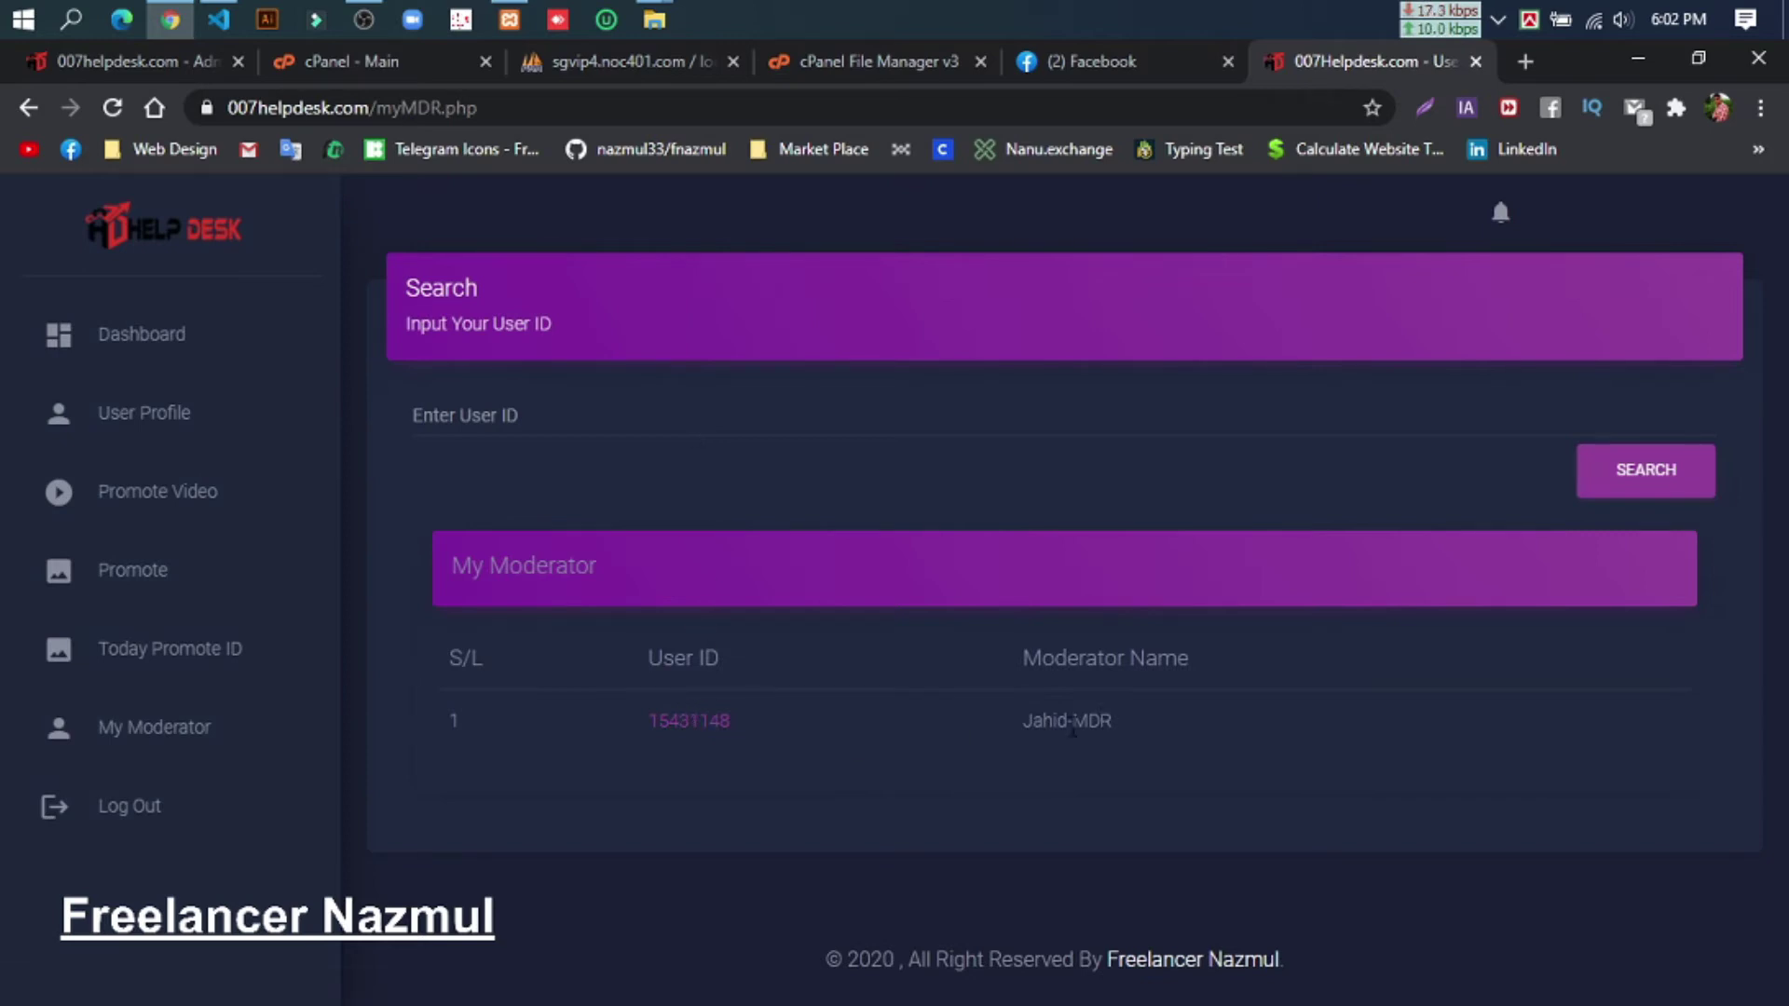
double_click(981, 713)
left_click(1176, 718)
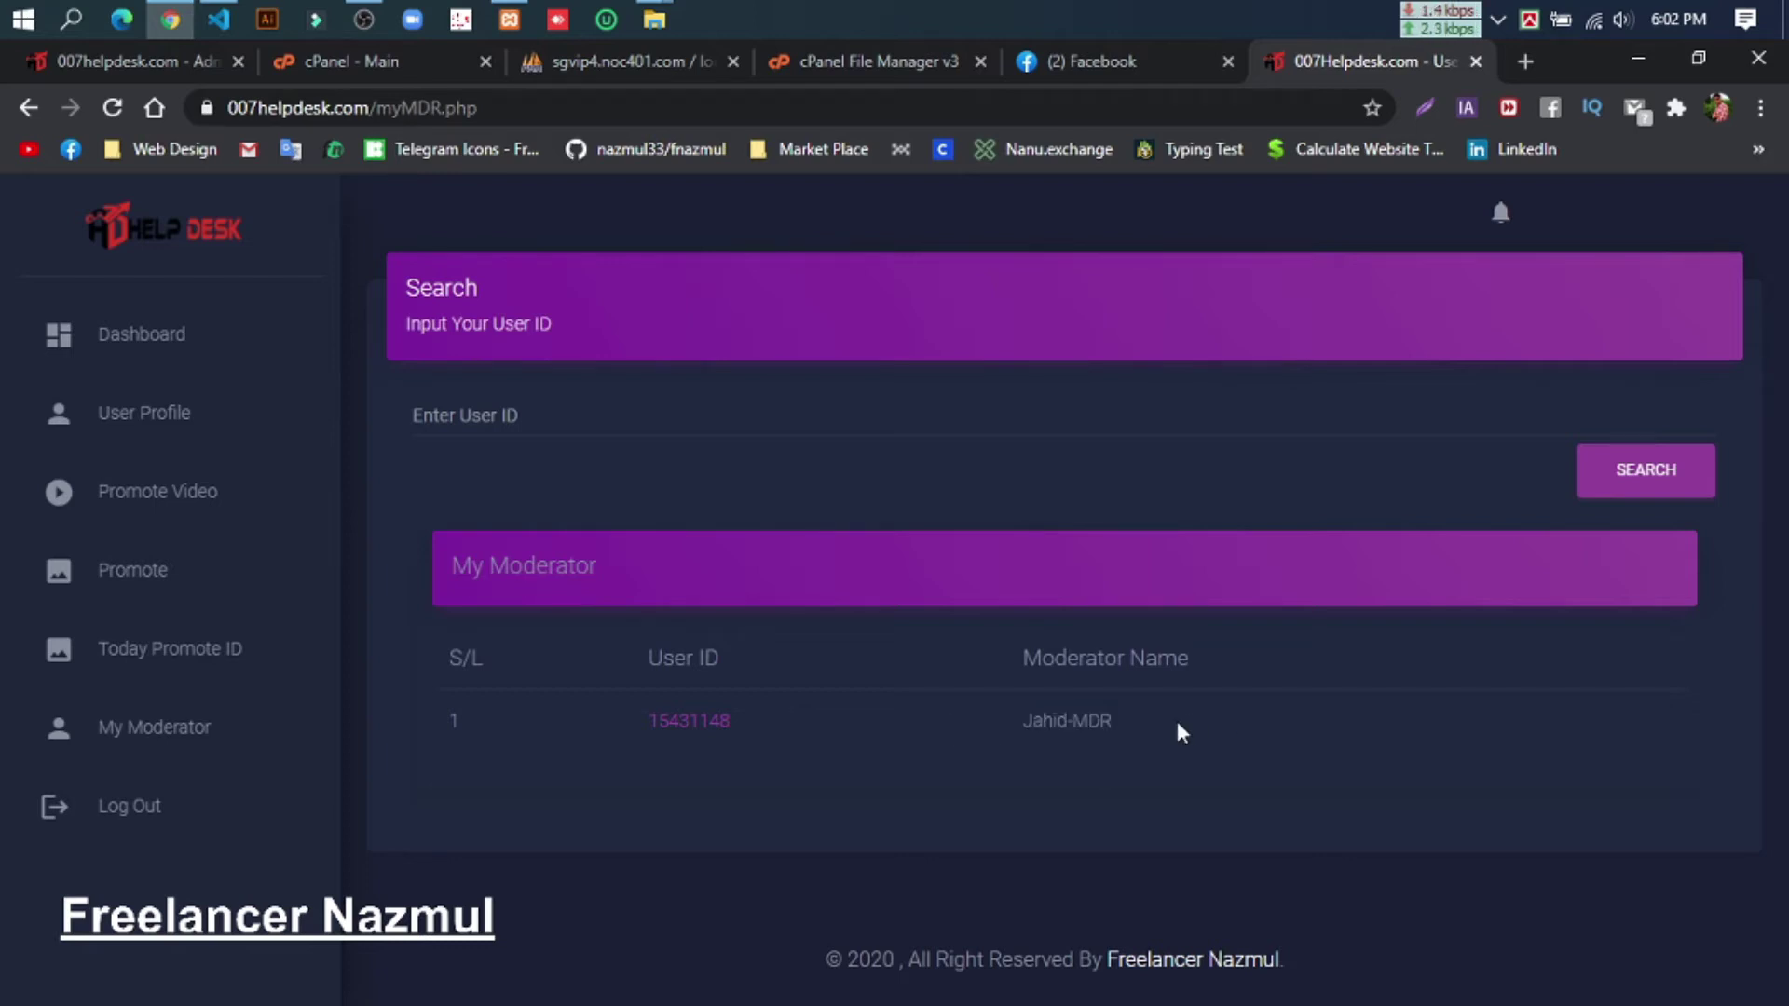
triple_click(1116, 719)
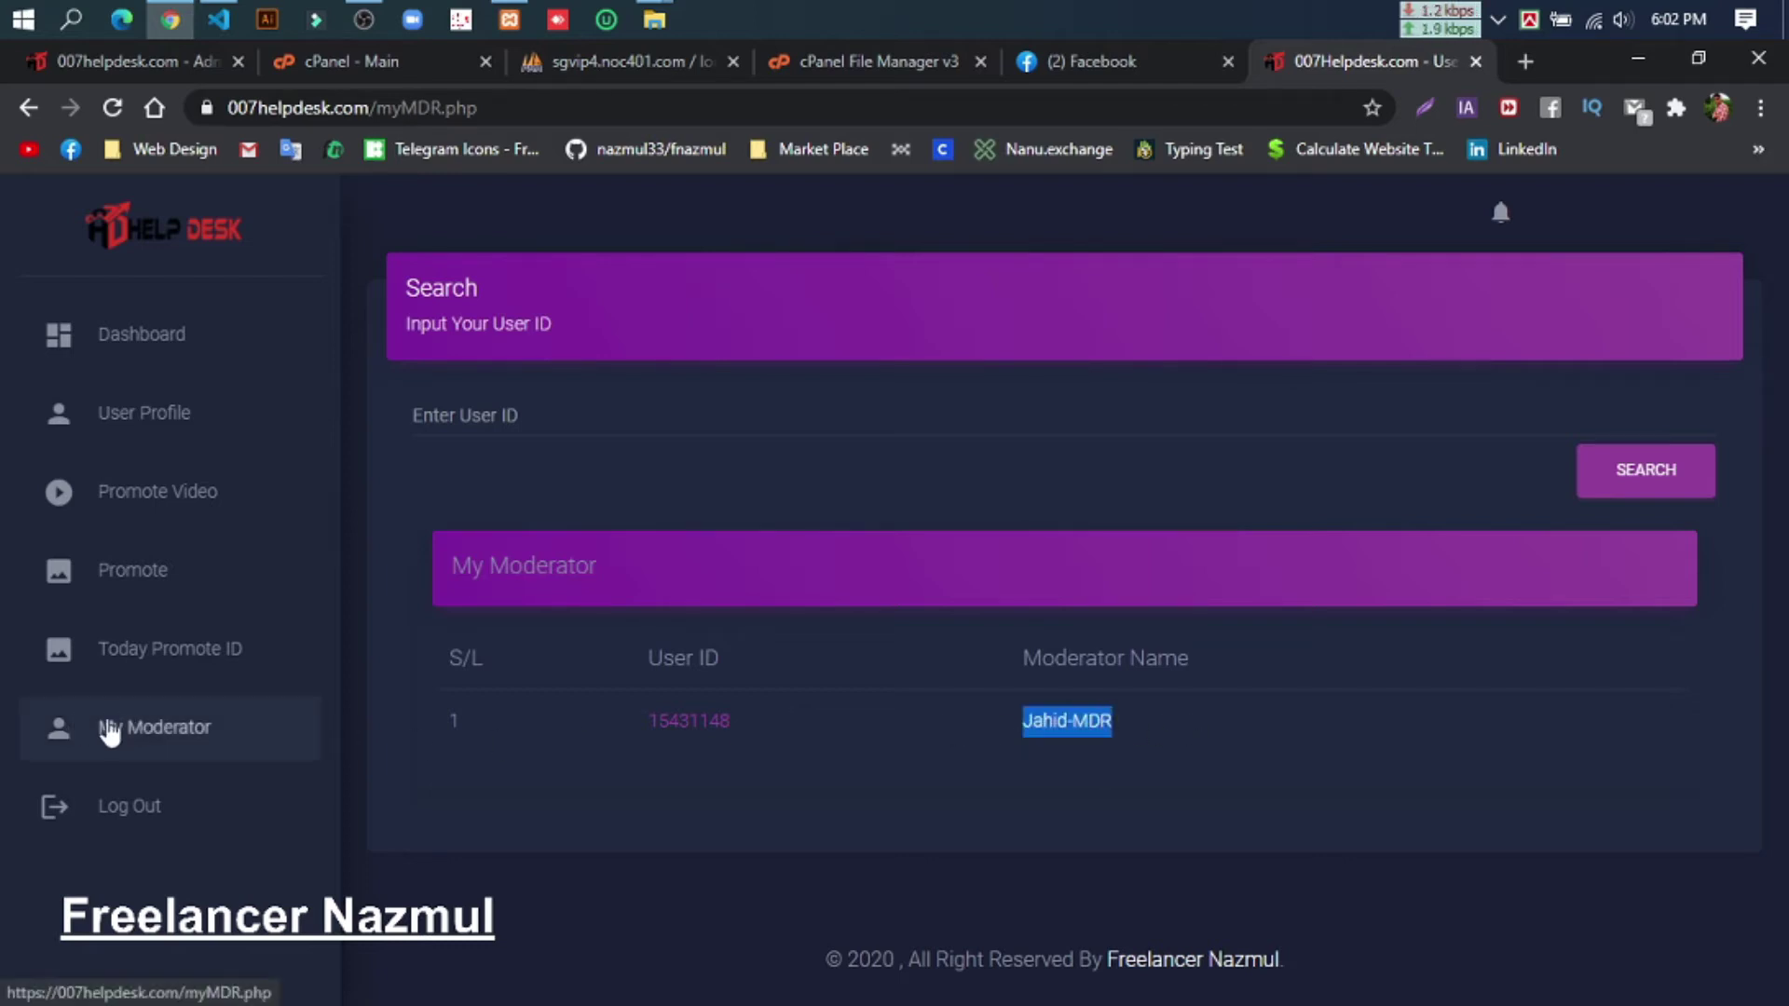
- Copy the ID listed on the Today Promote ID page
left_click(180, 660)
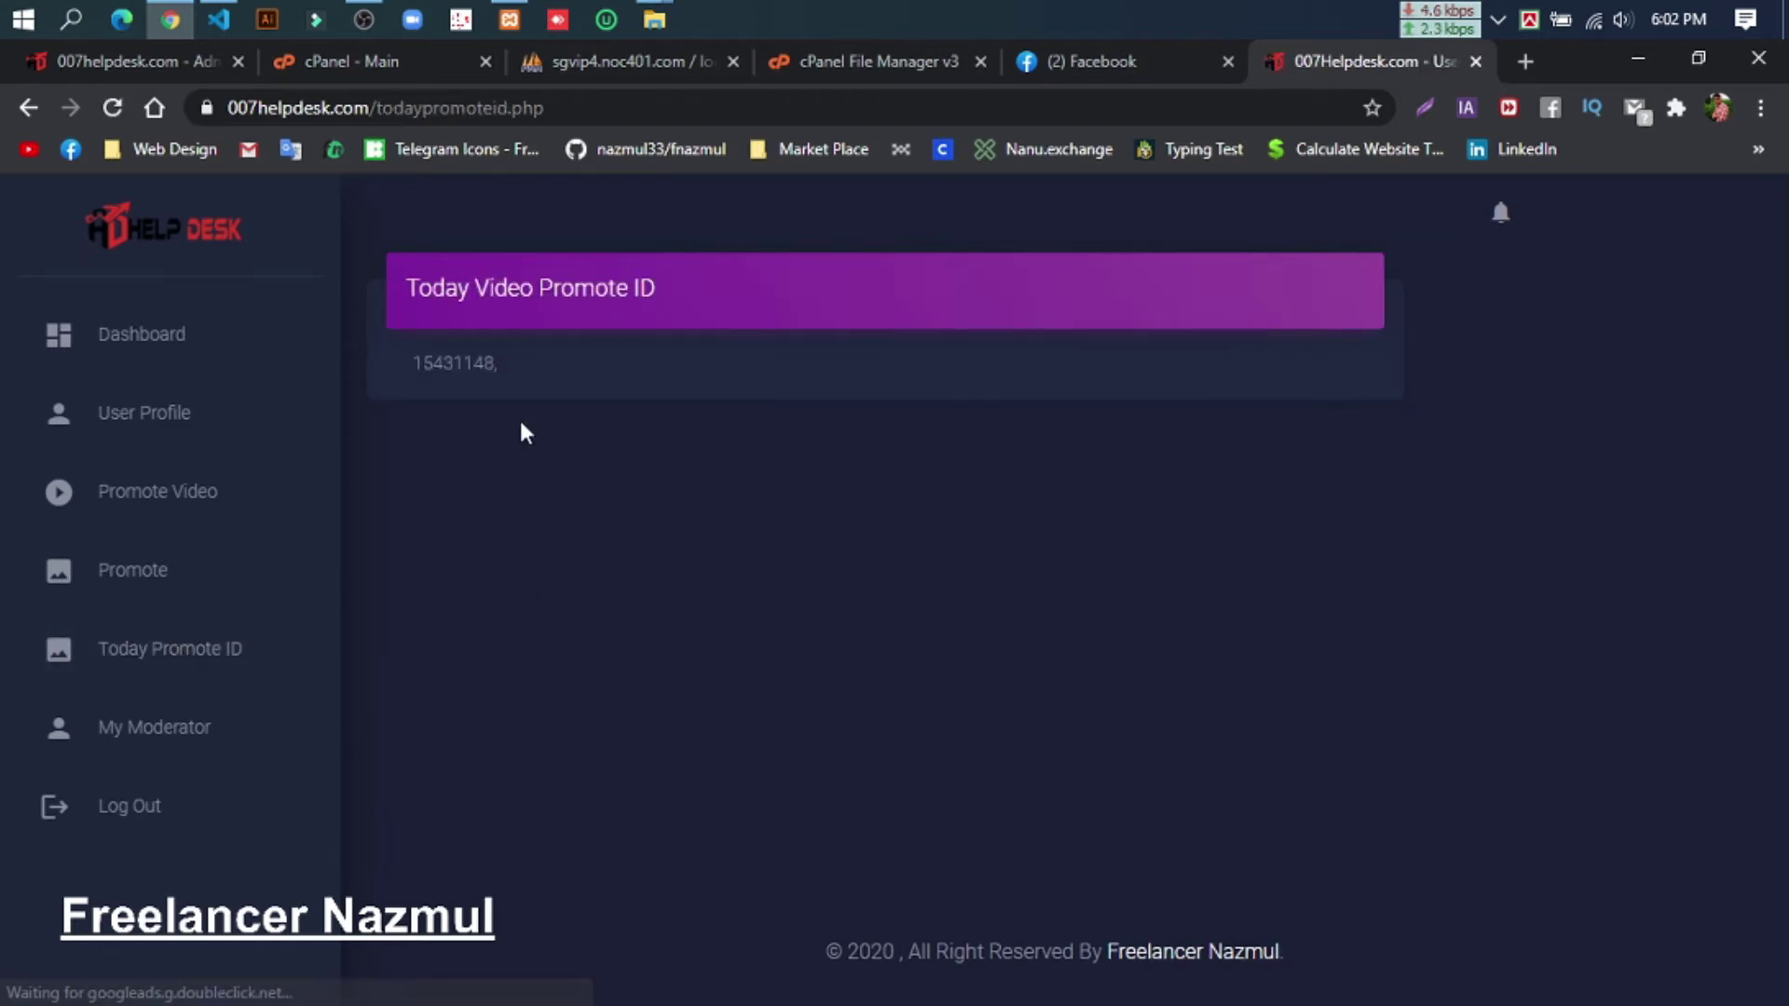
left_click_drag(550, 364, 416, 365)
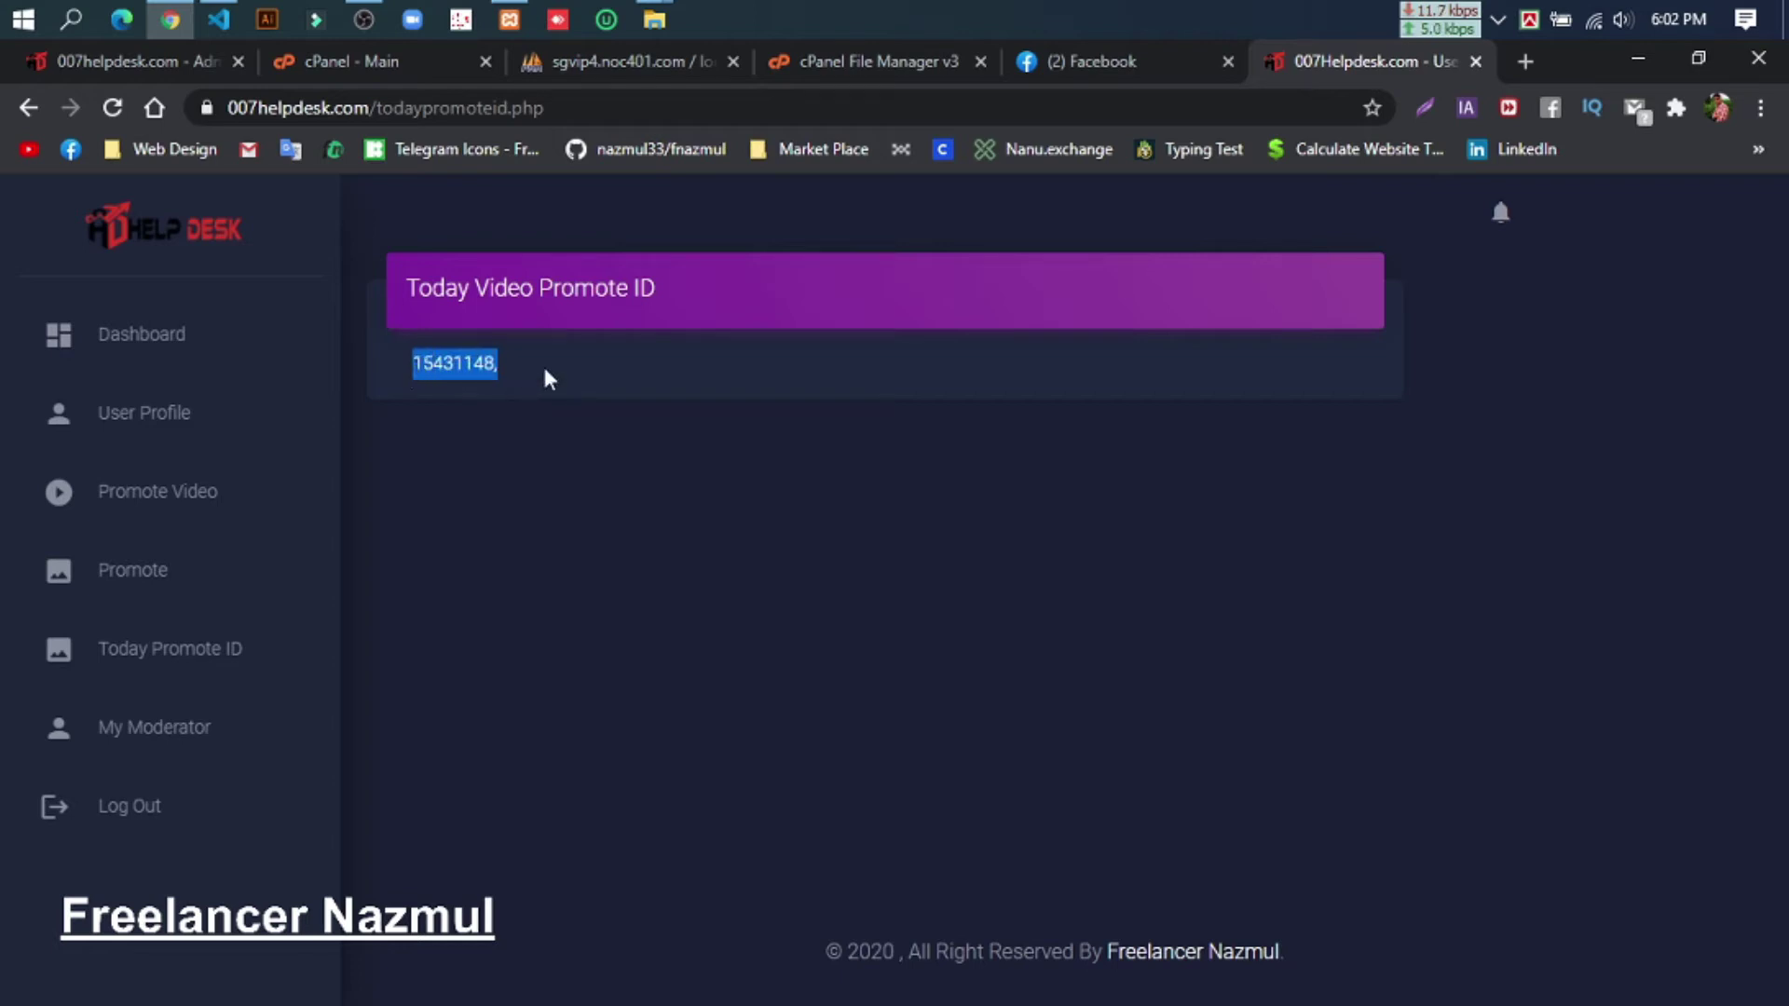
left_click(477, 368)
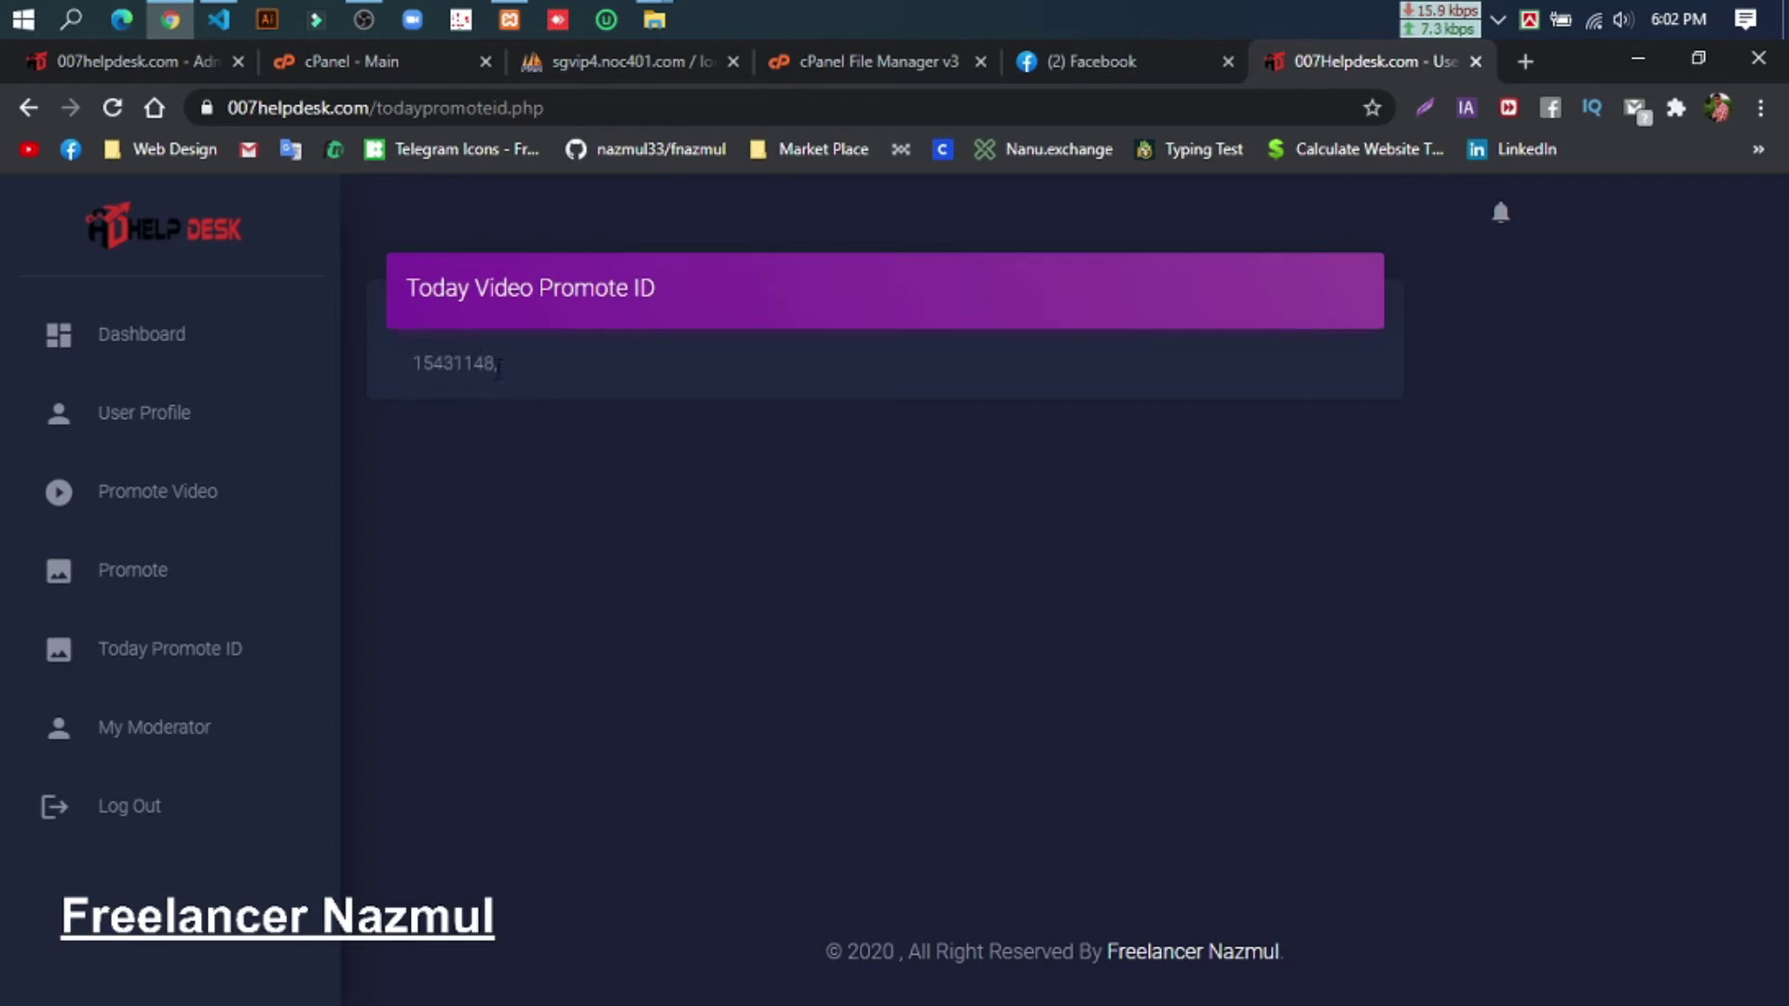
left_click_drag(527, 369, 411, 365)
key("ctrl+c")
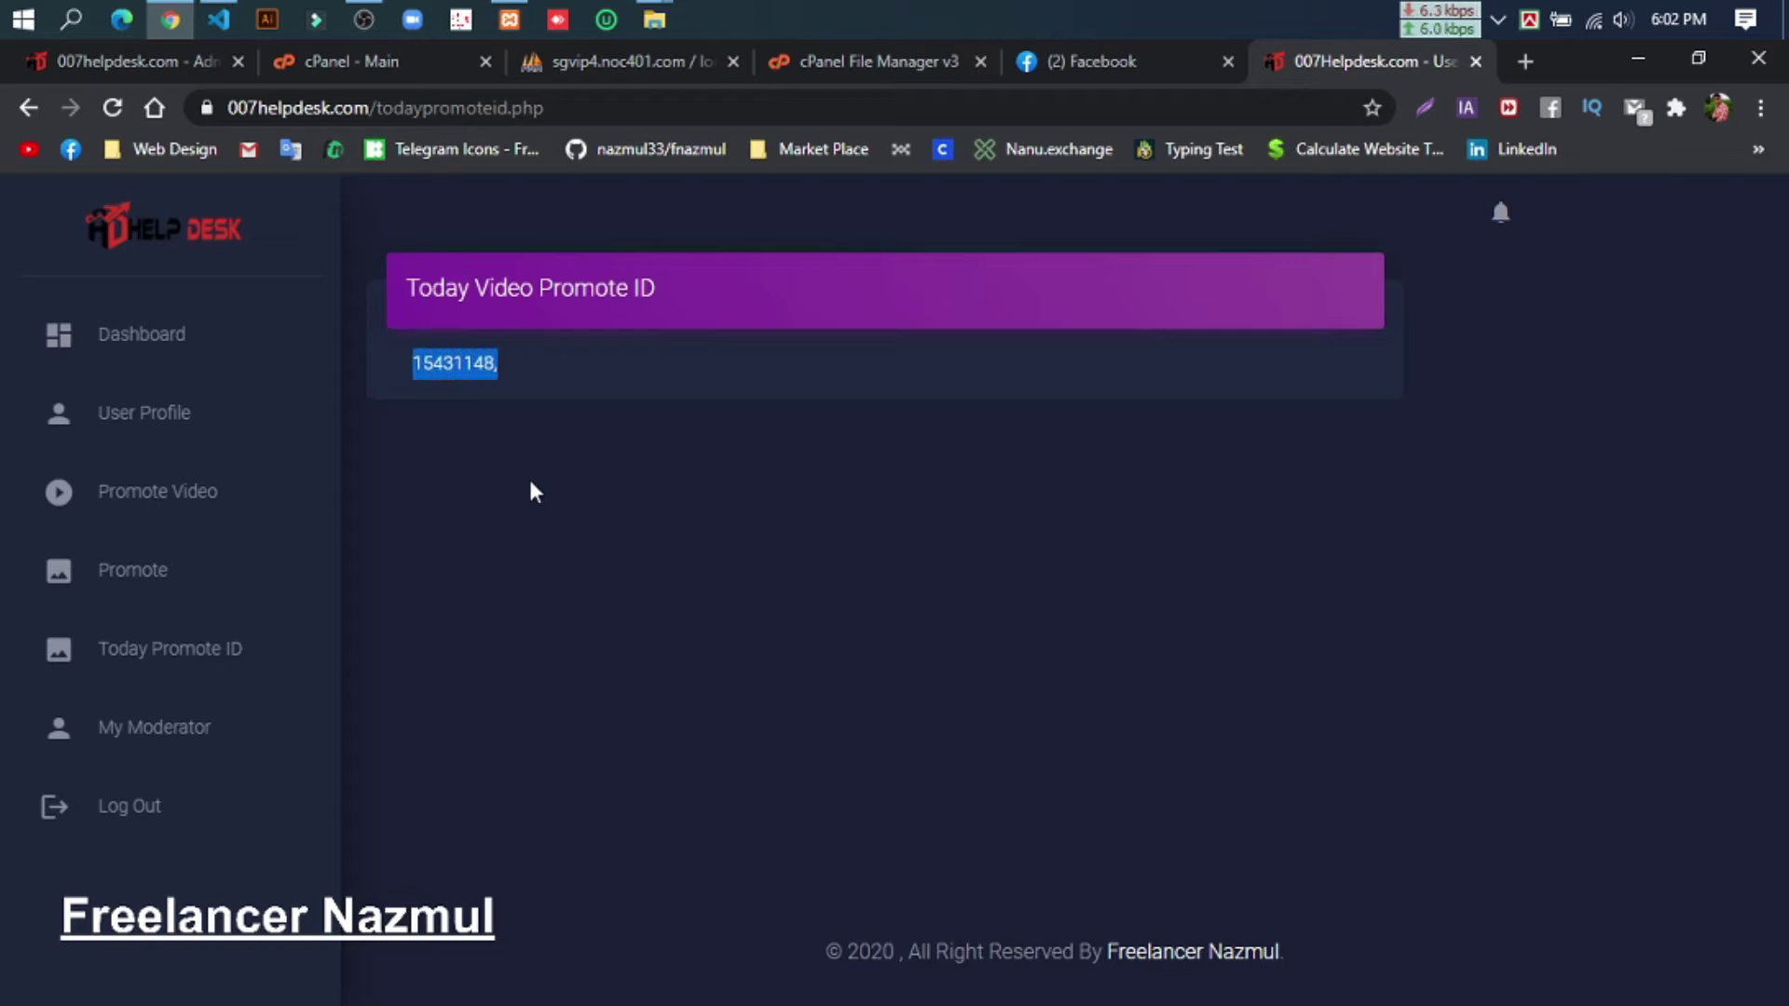
- Open the Promote form and fill both the user promote ID and the user ID with the copied ID
left_click(138, 570)
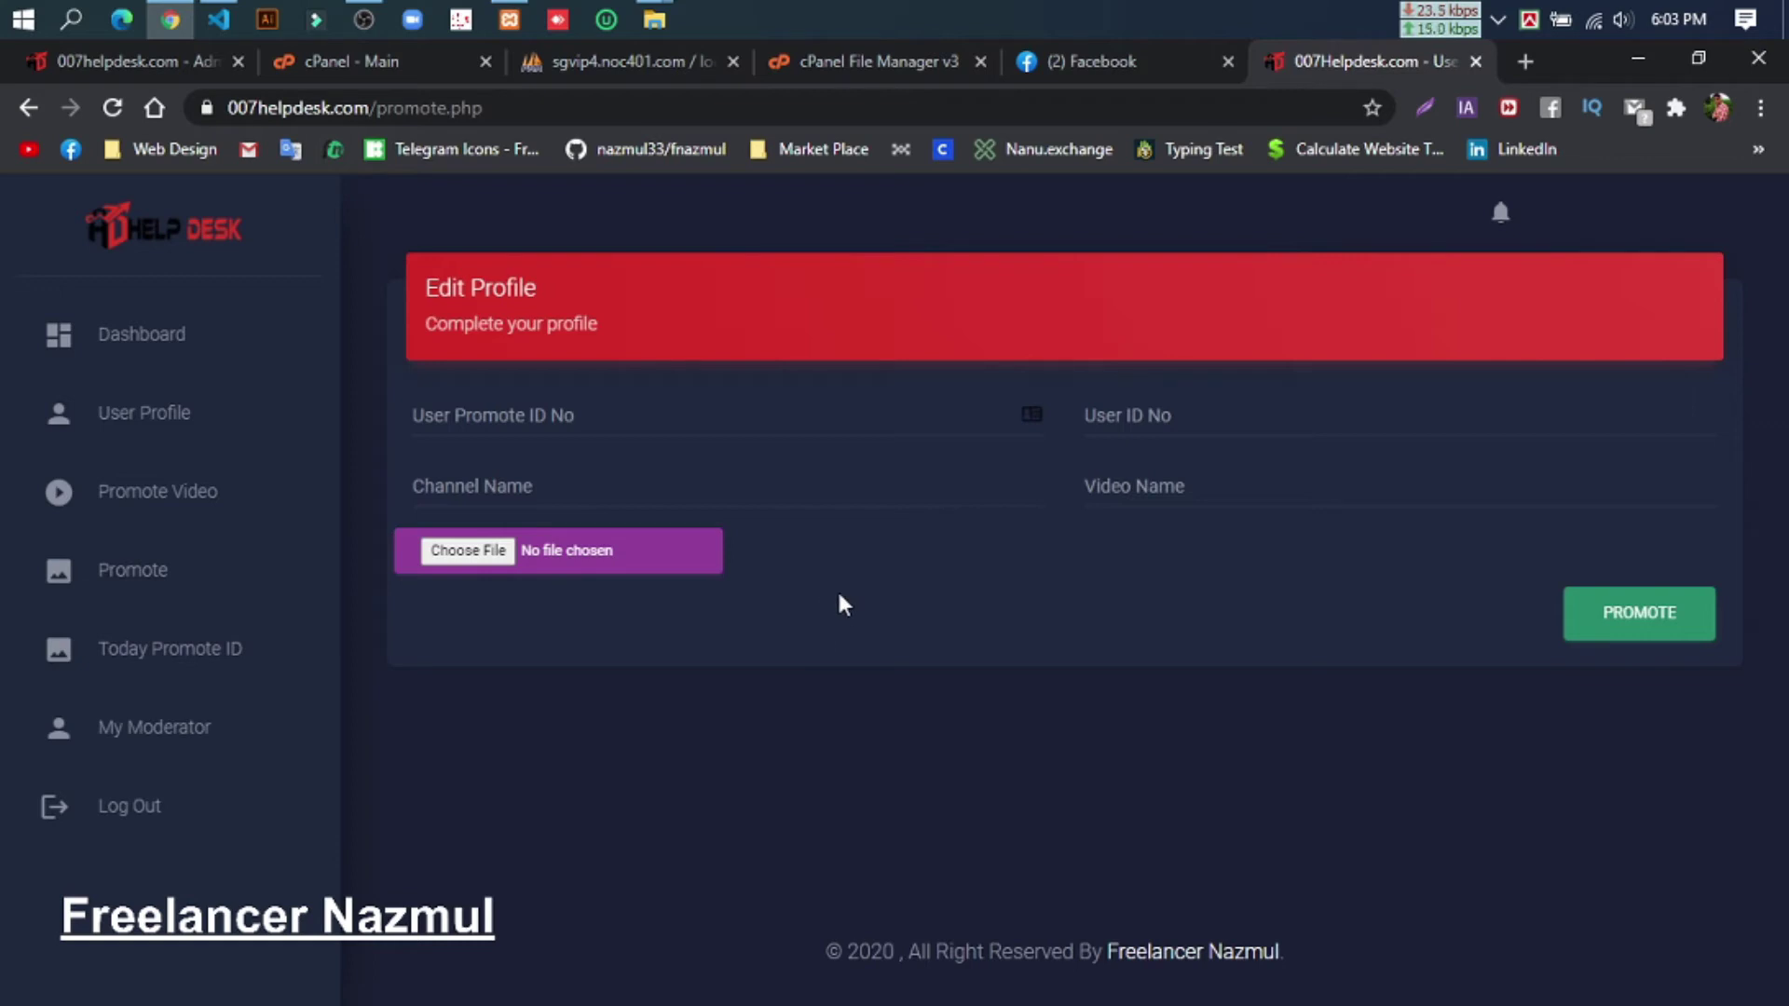
left_click(558, 419)
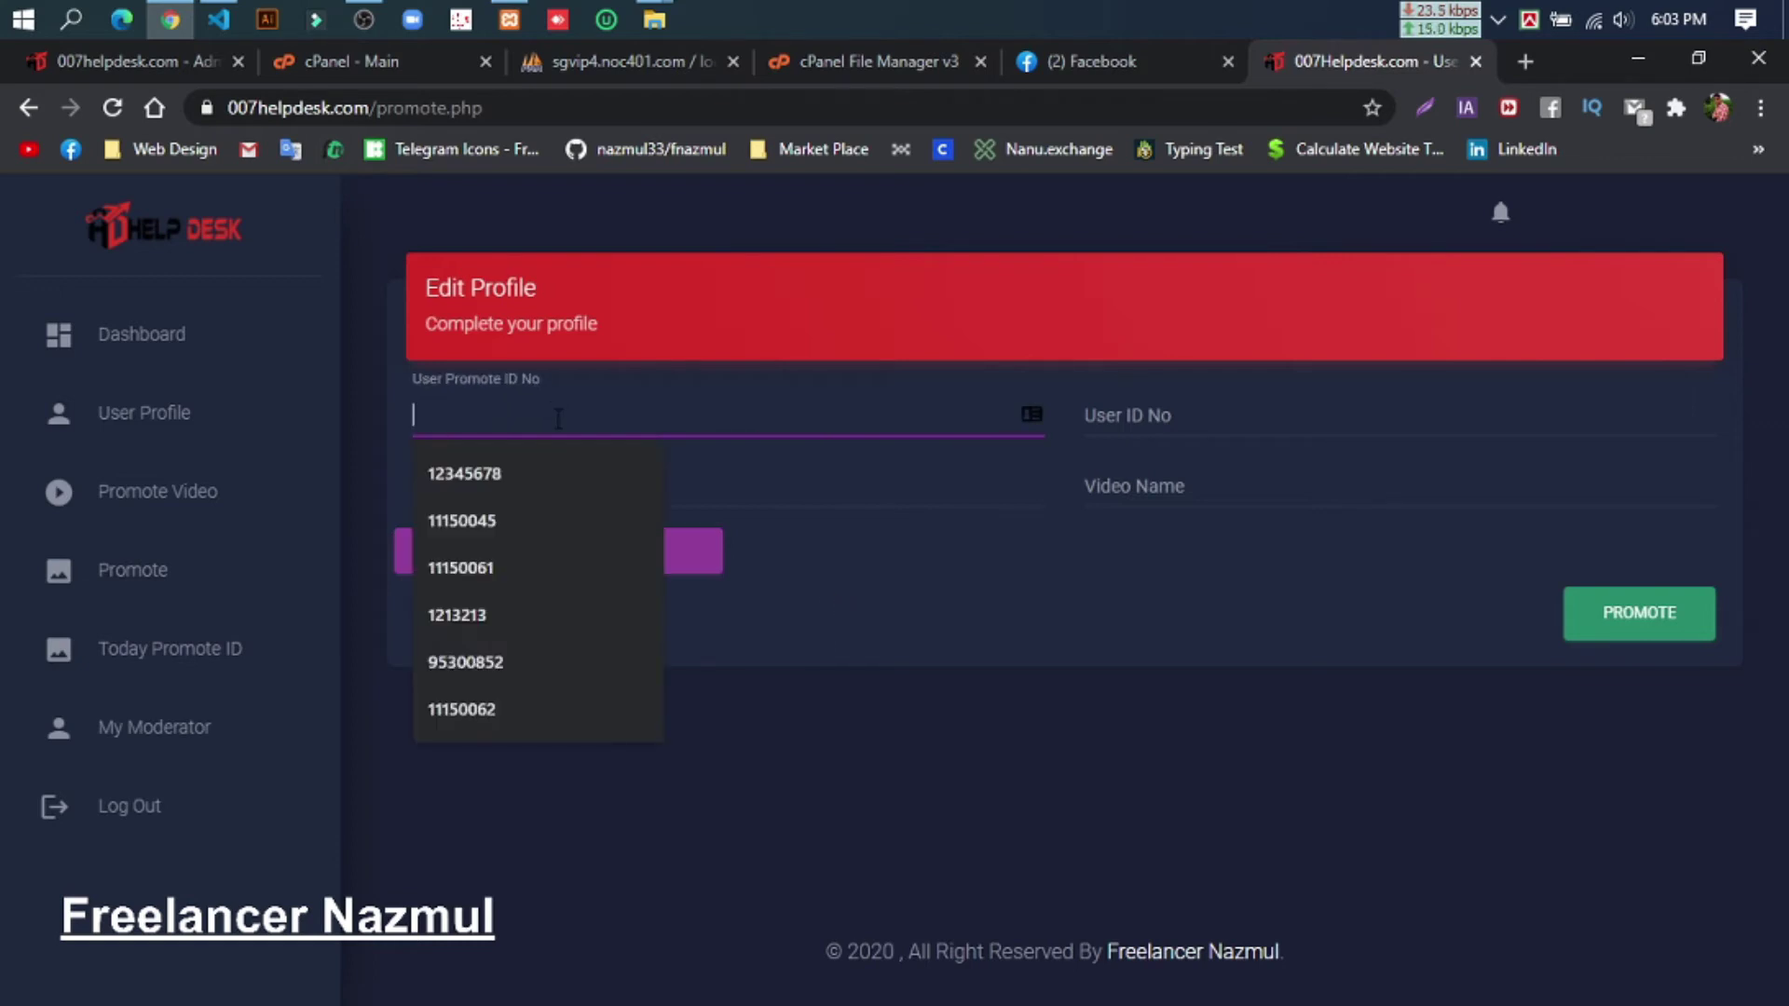
key("ctrl+v")
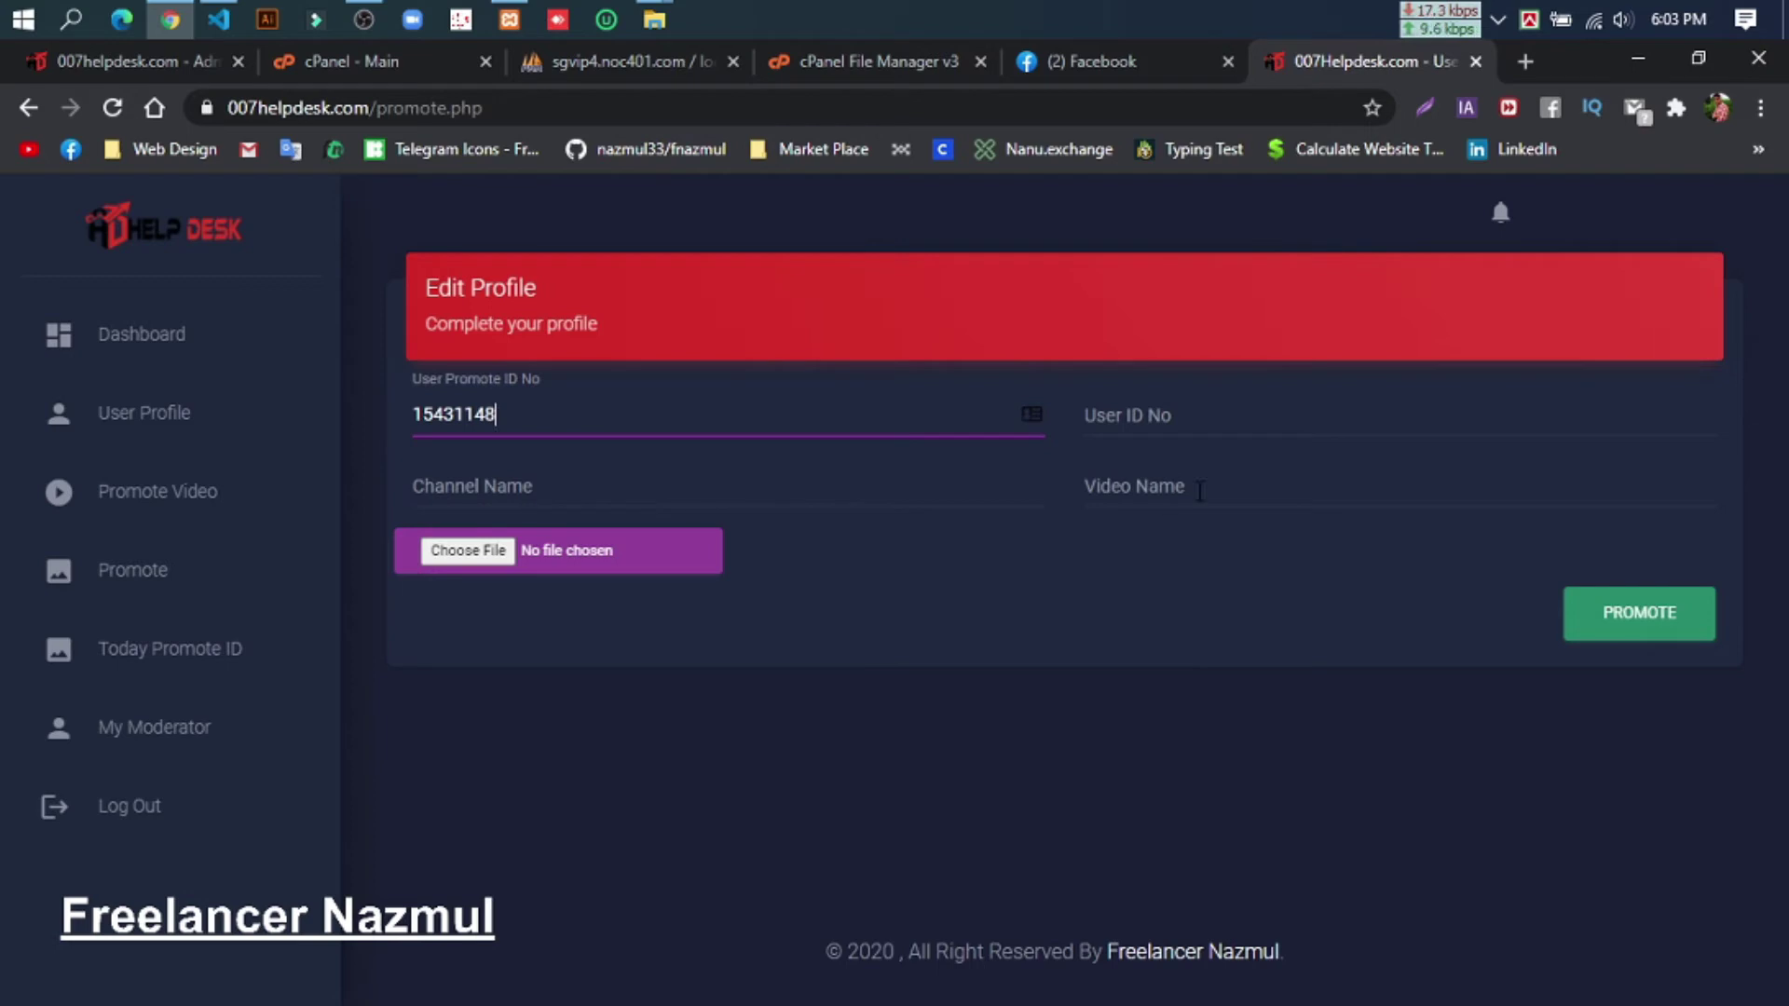
left_click(1196, 424)
key("ctrl+v")
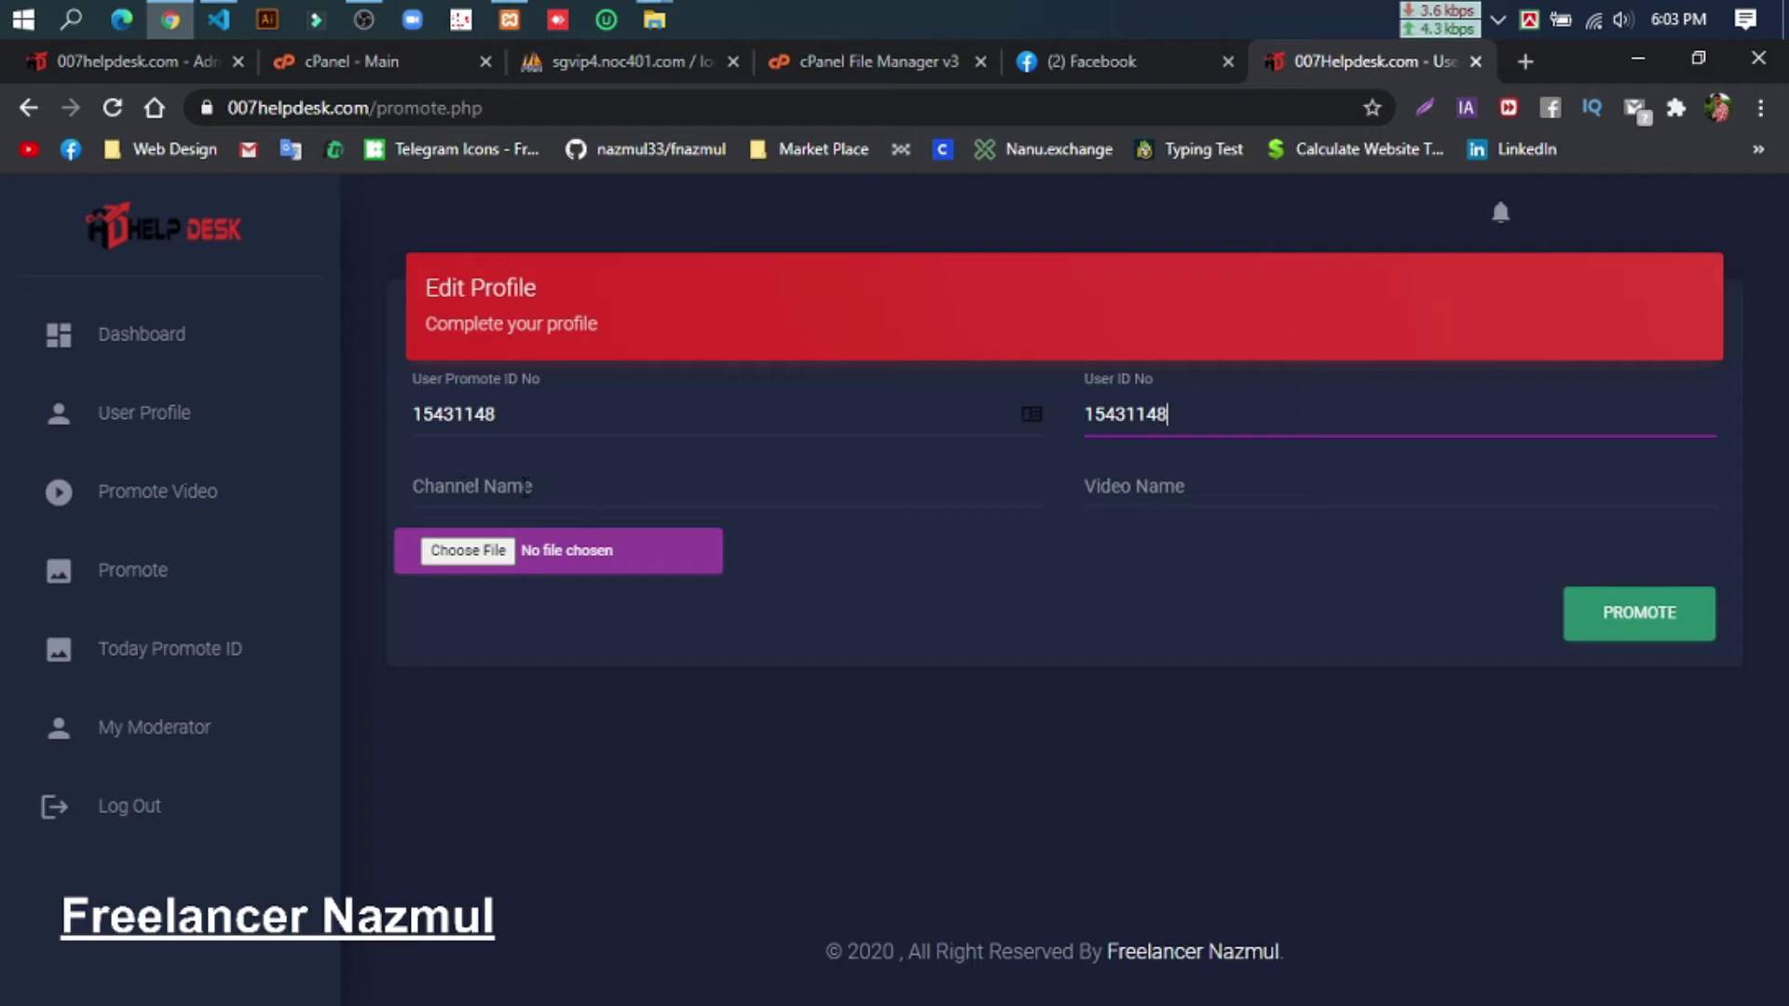
- Fill in the channel name and set the video name to "How to signup 007helpdesk.com website"
left_click(556, 487)
left_click(492, 538)
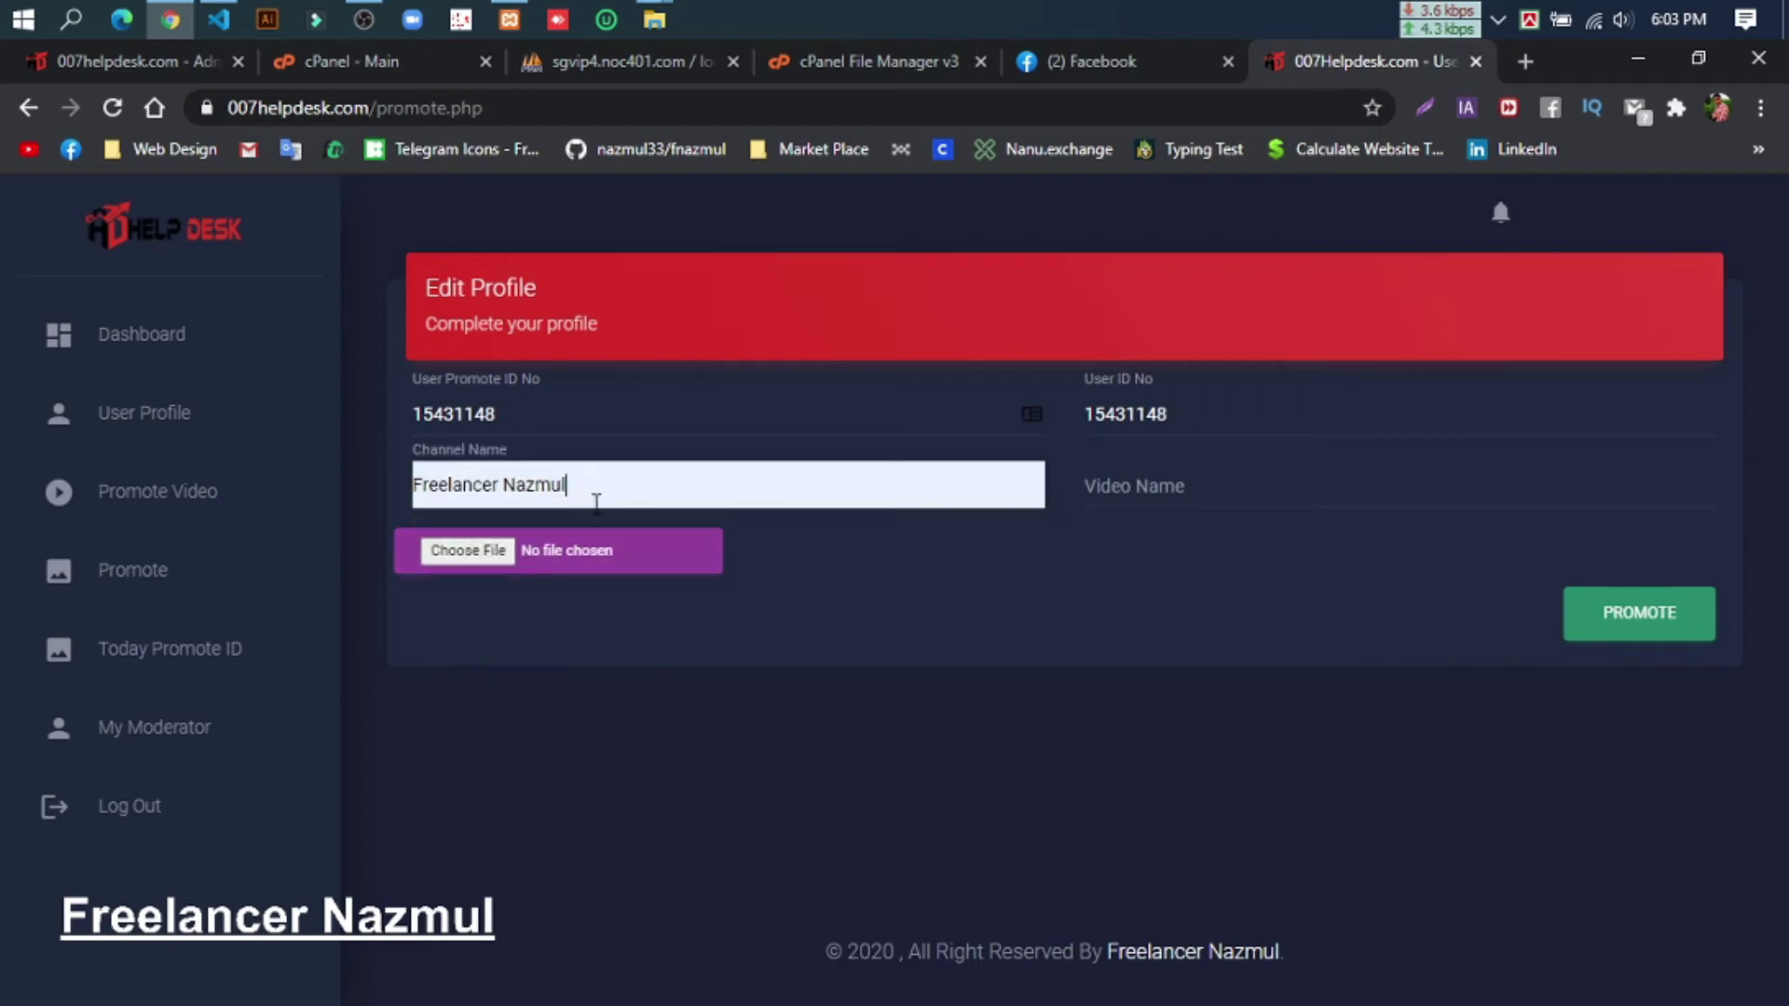
left_click(1202, 494)
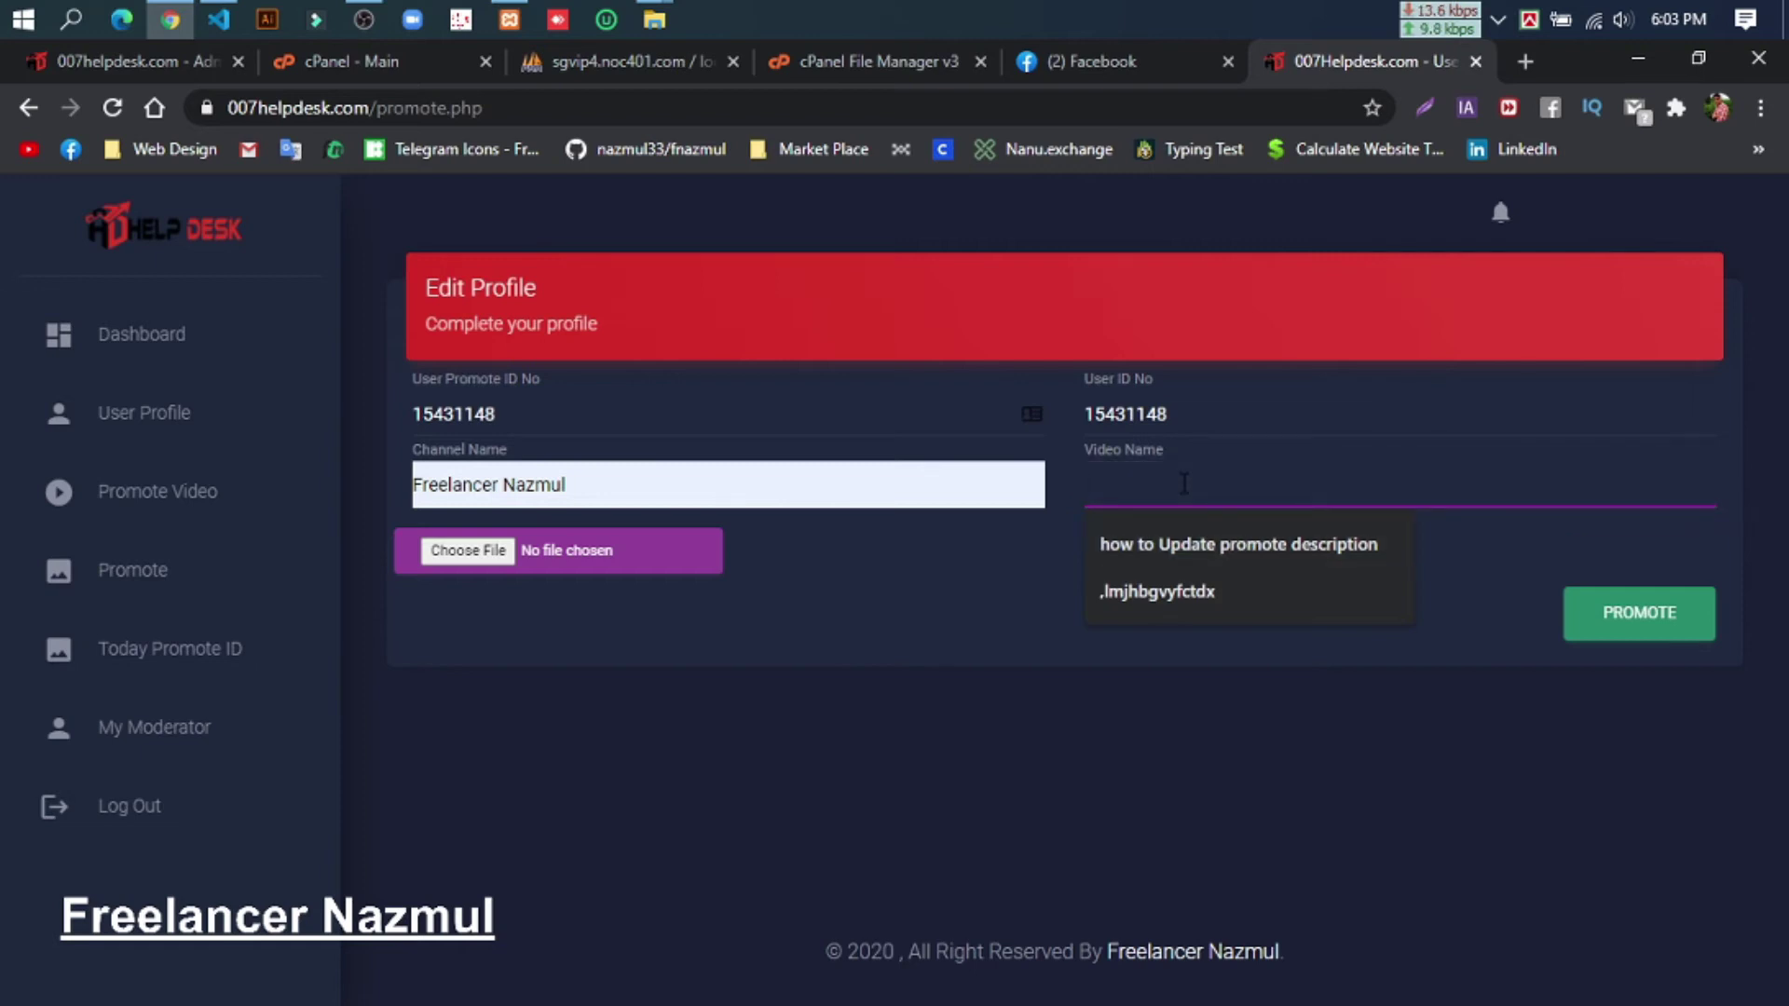
type("How")
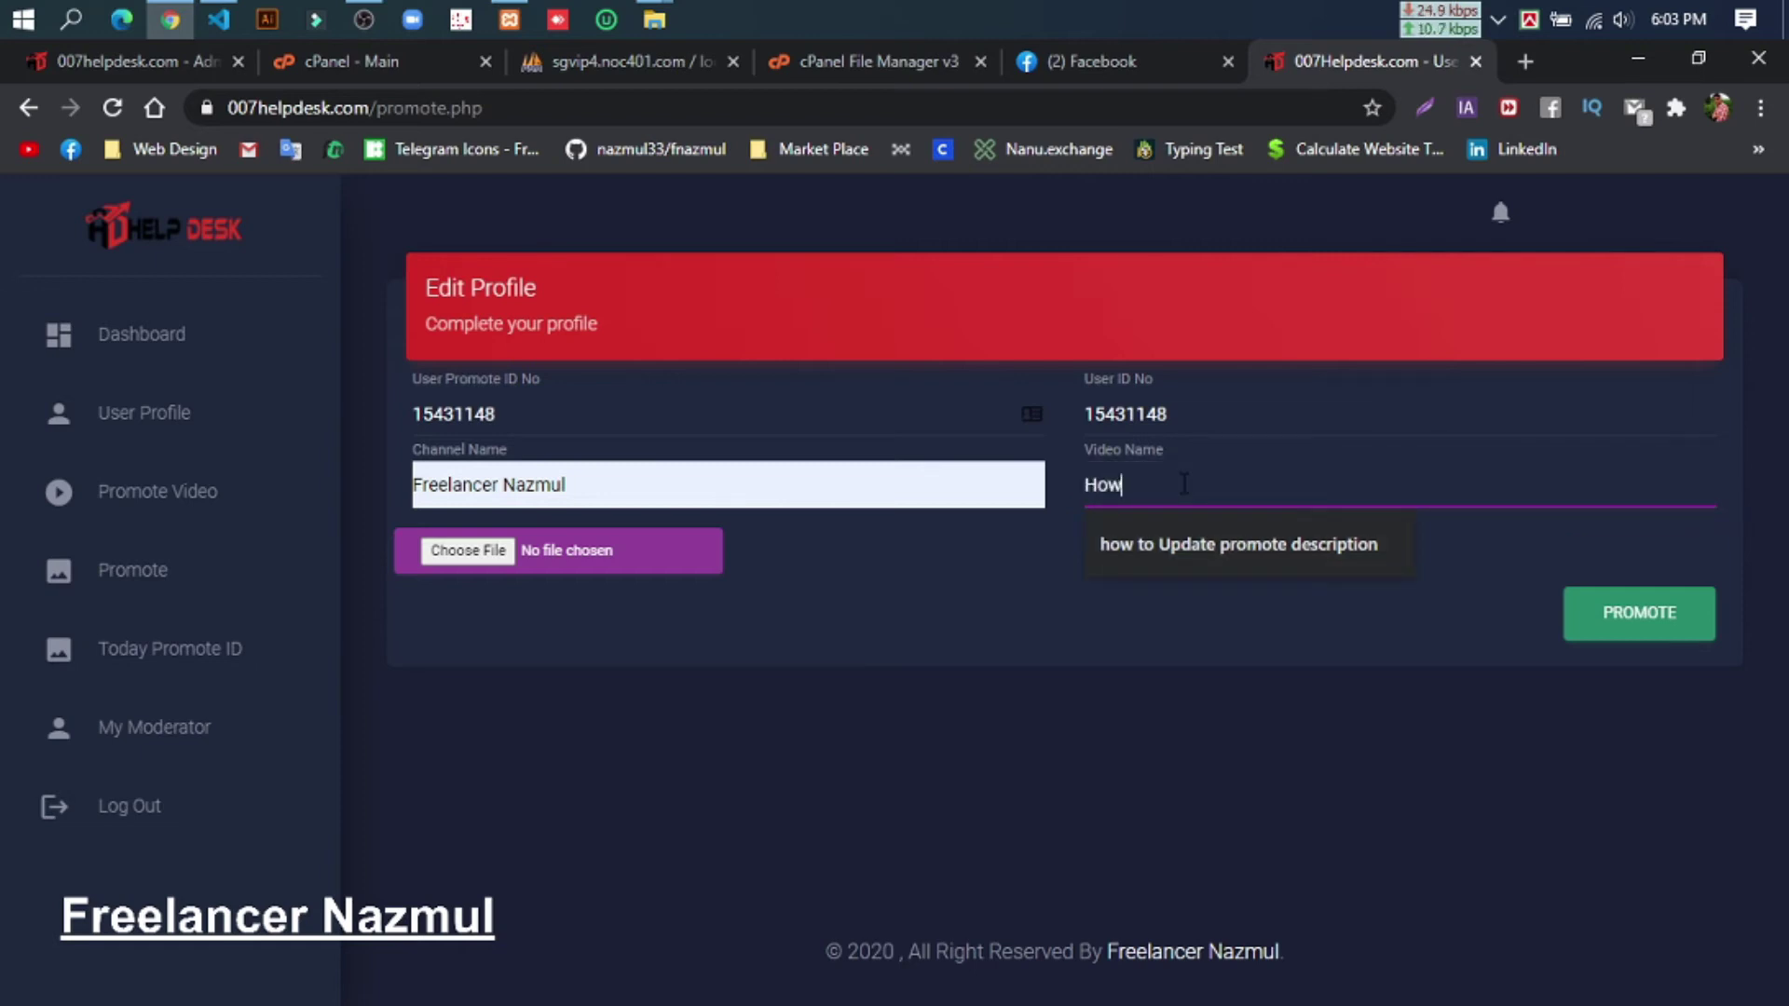
type(" to si")
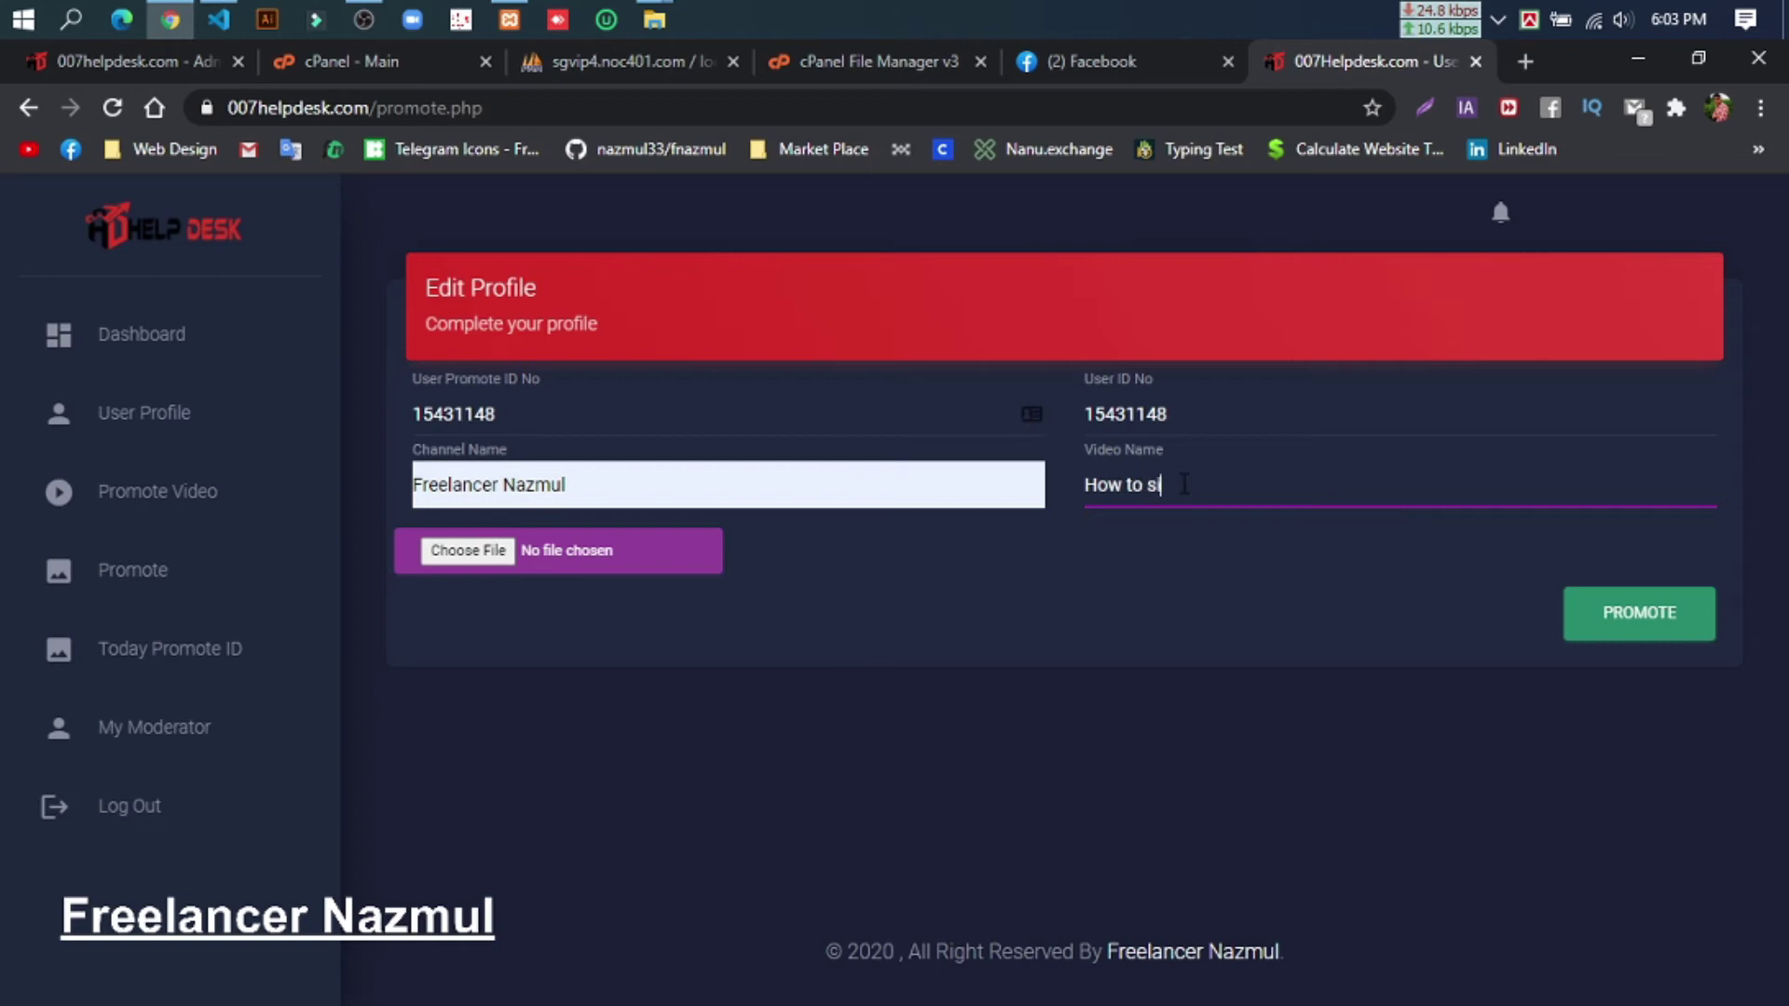
type("gnup 007helpdesk.com")
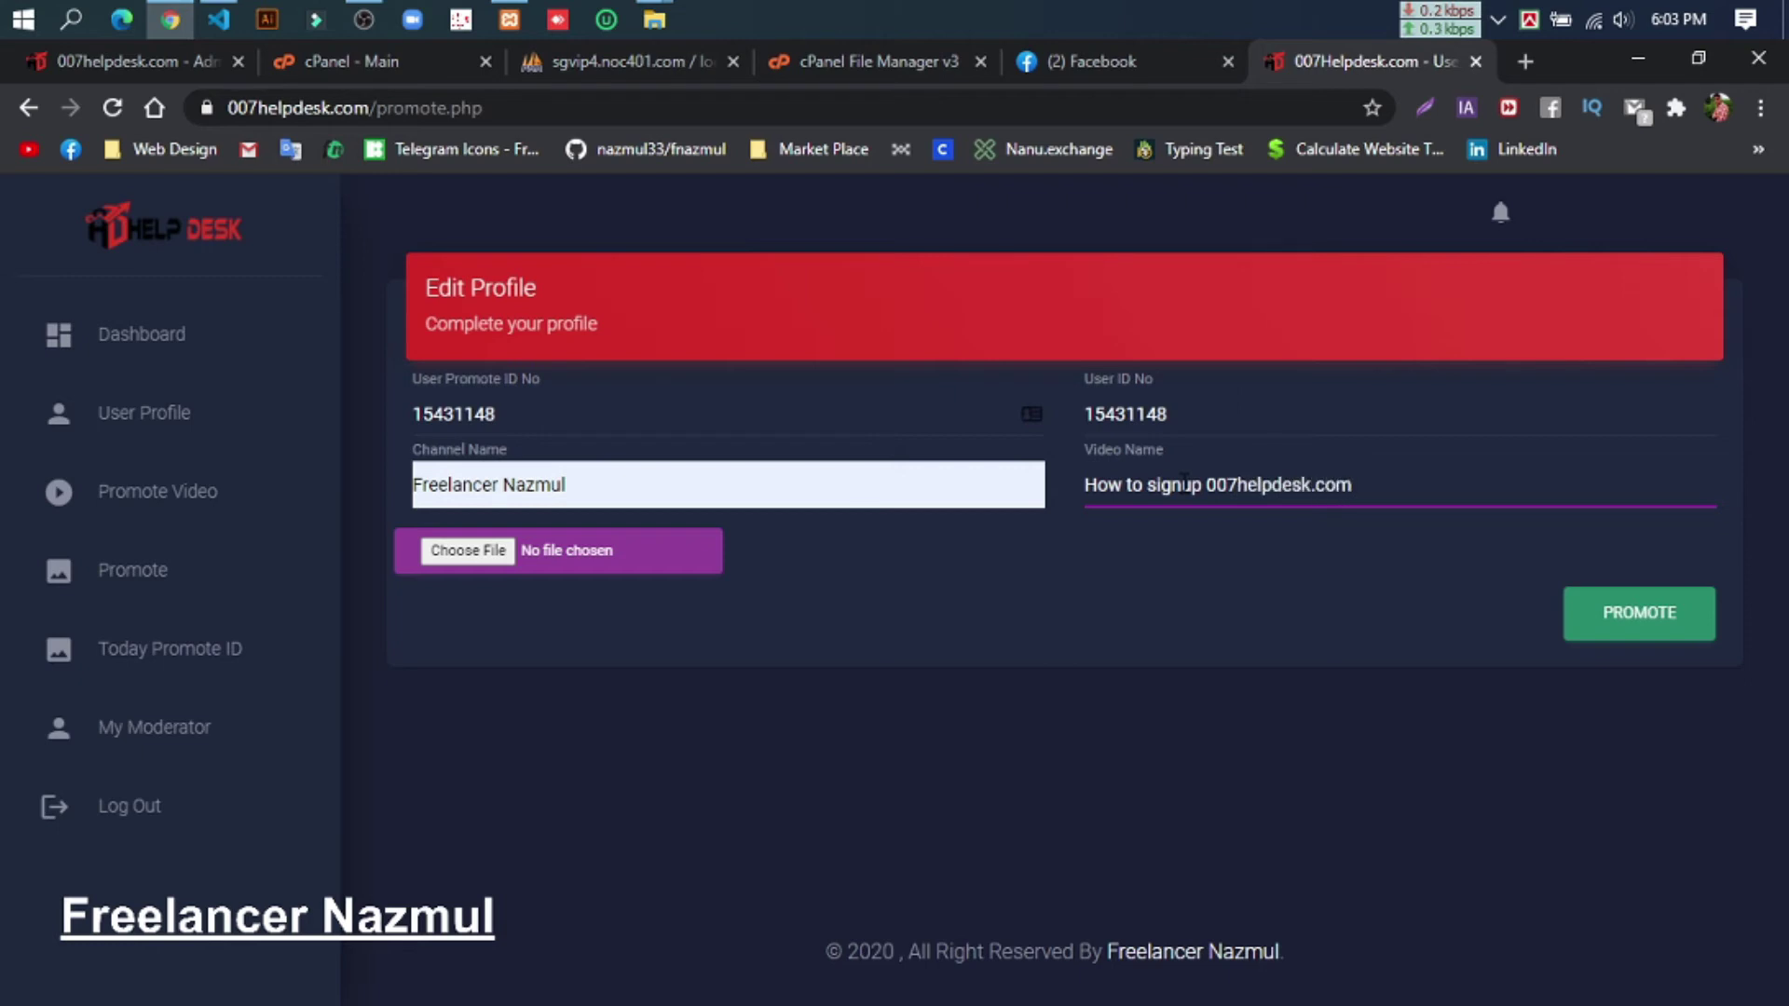
type(" website")
- Attach the screenshot photo_2020-10-05_16-55-08.jpg from the Desktop and submit the promotion
left_click(559, 552)
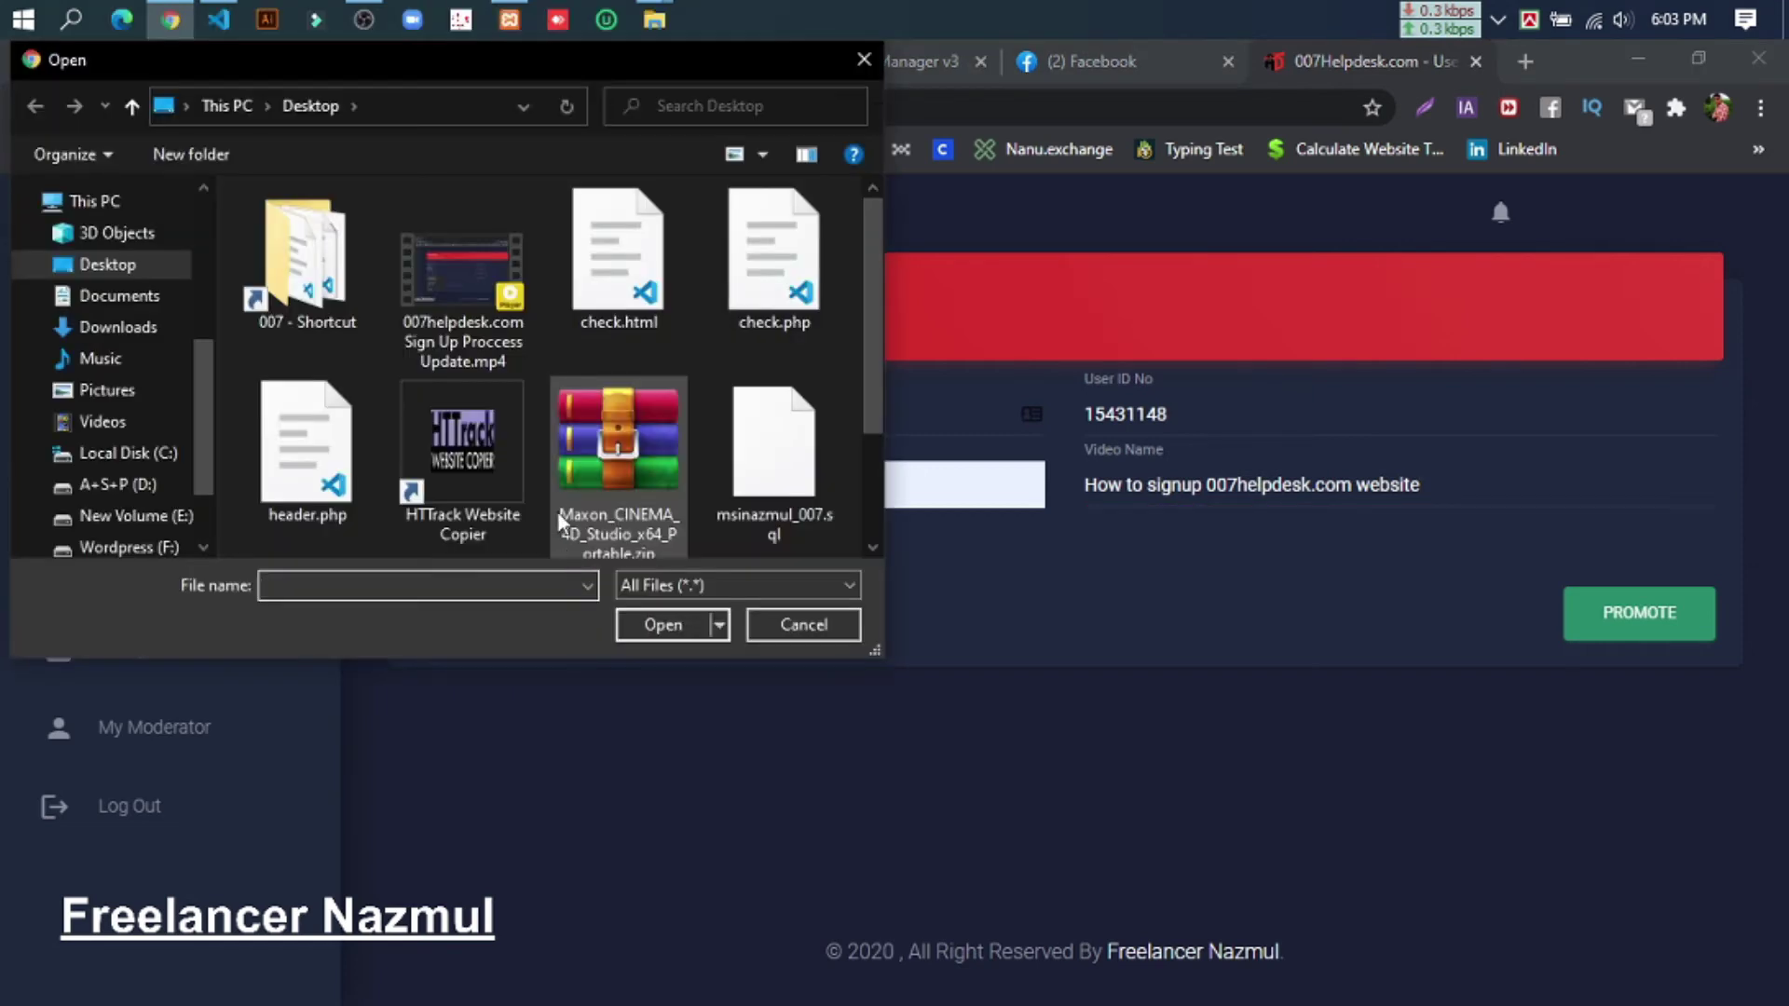
scroll(555, 533, "down", 2)
left_click(306, 452)
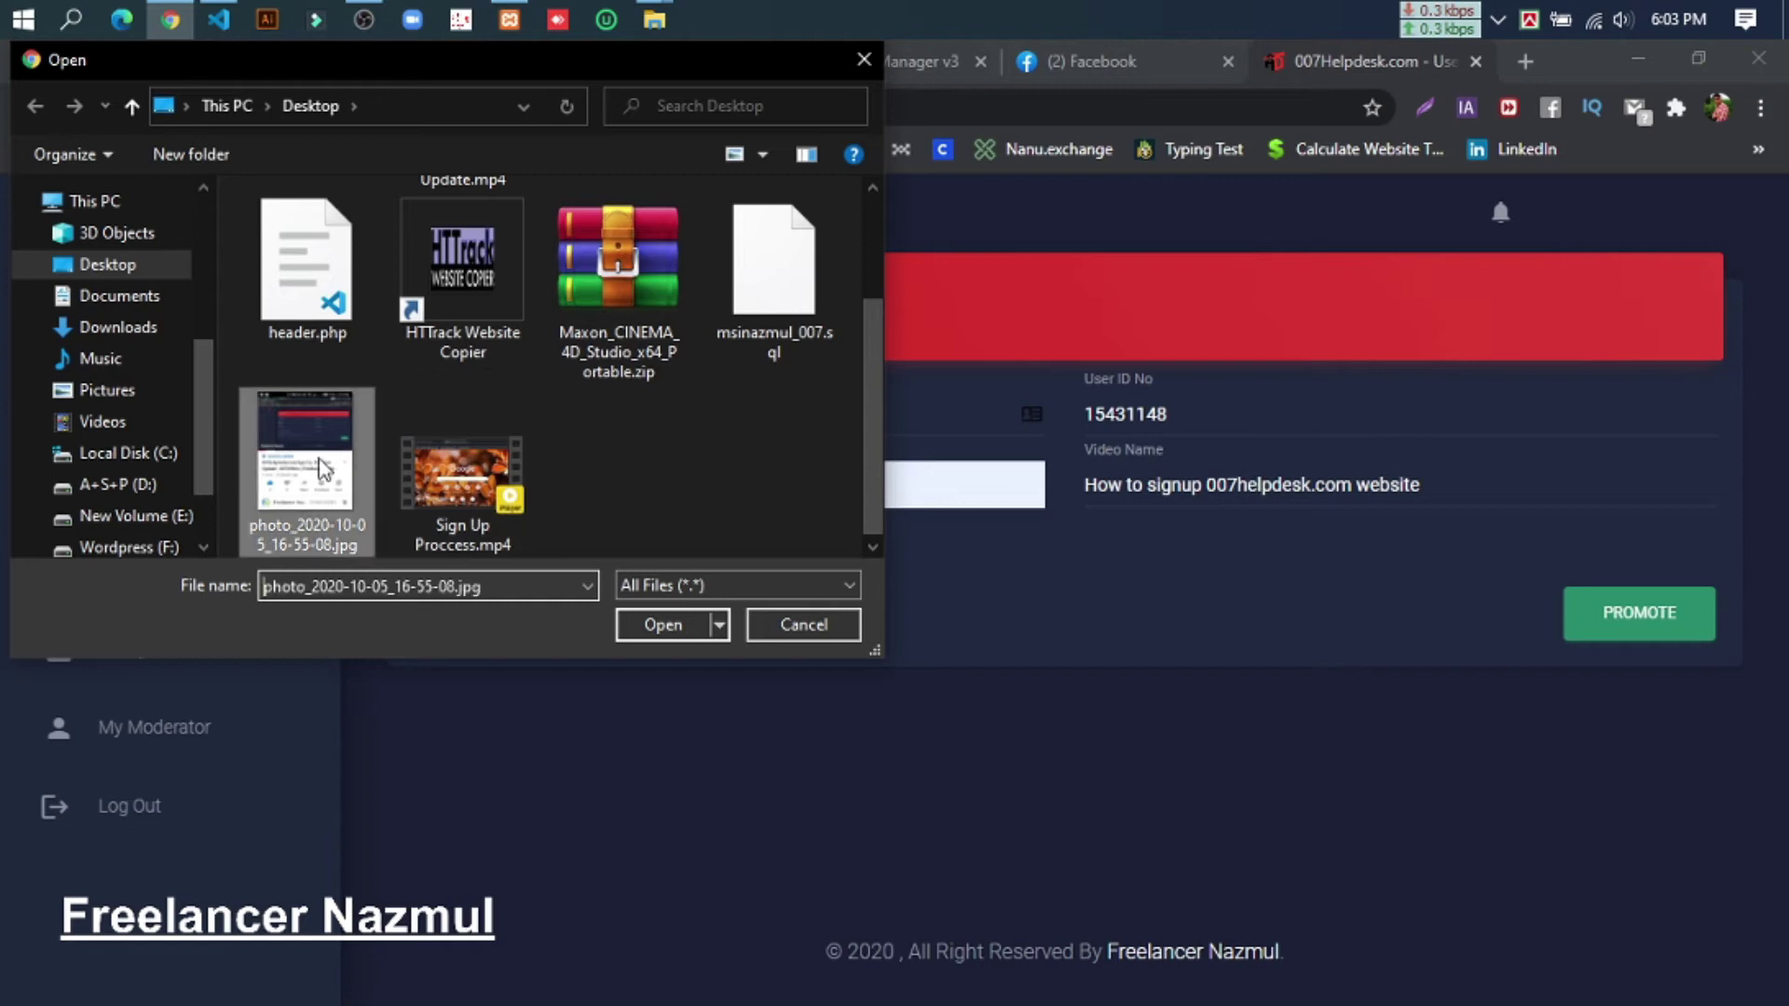
left_click(646, 616)
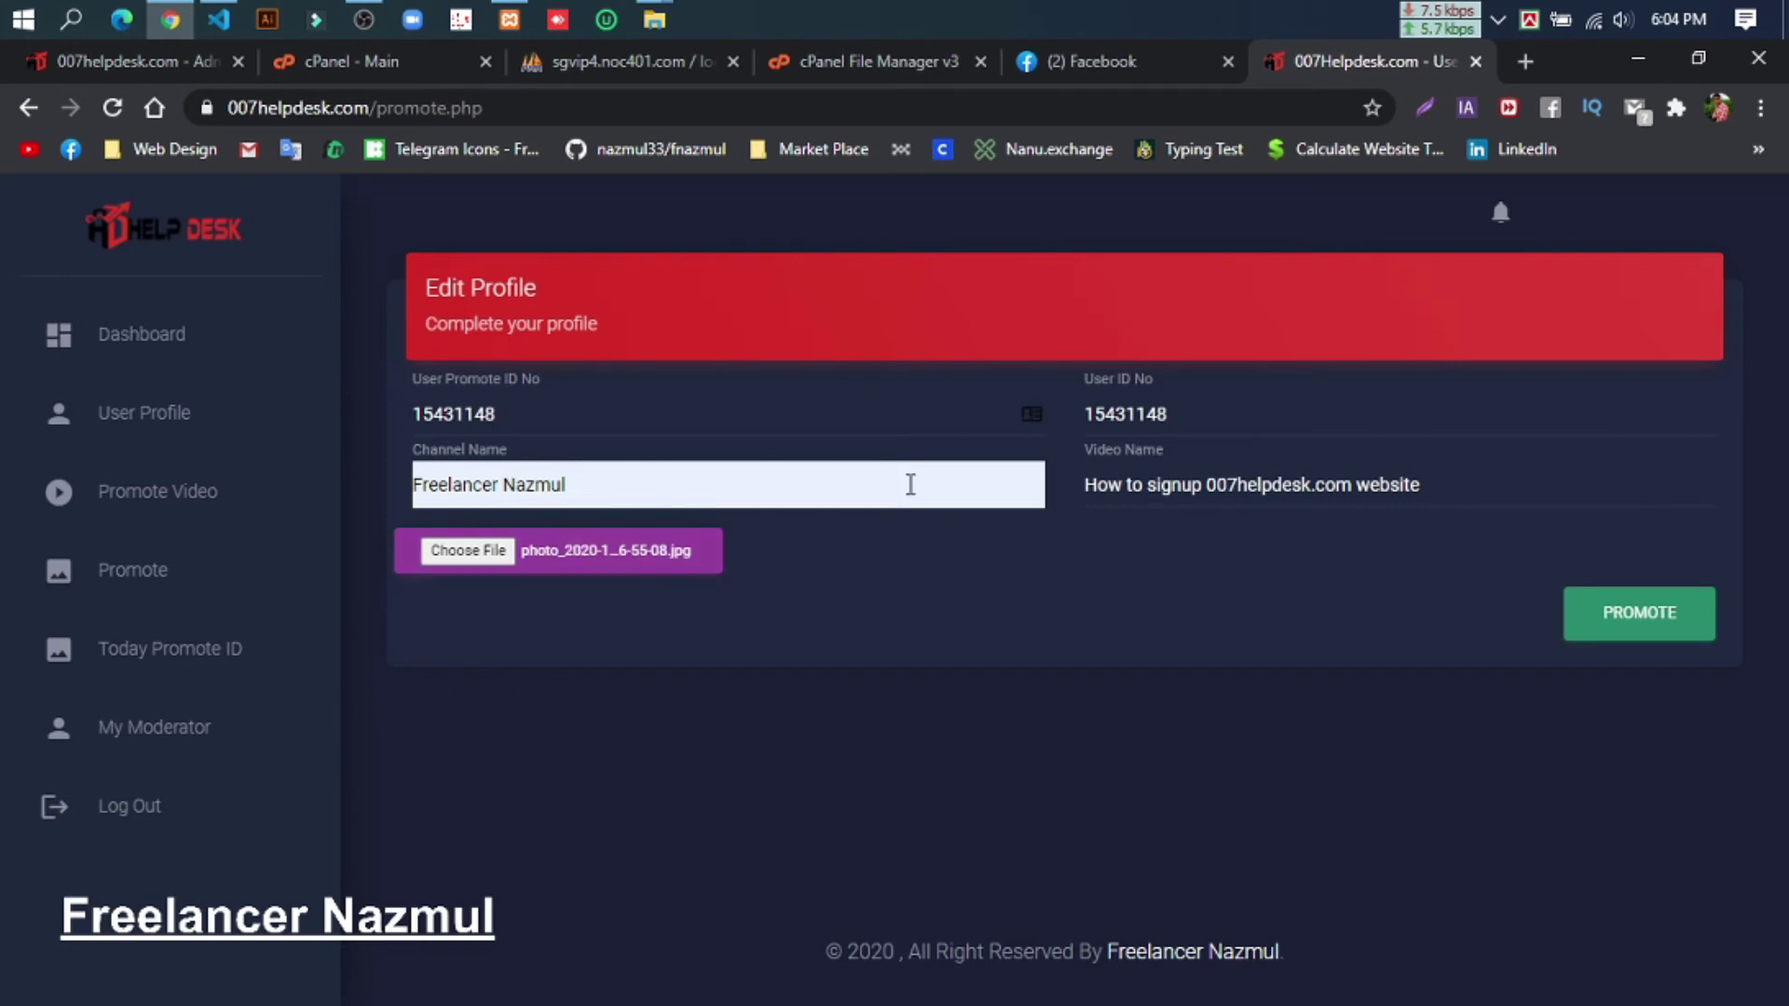
left_click(1573, 607)
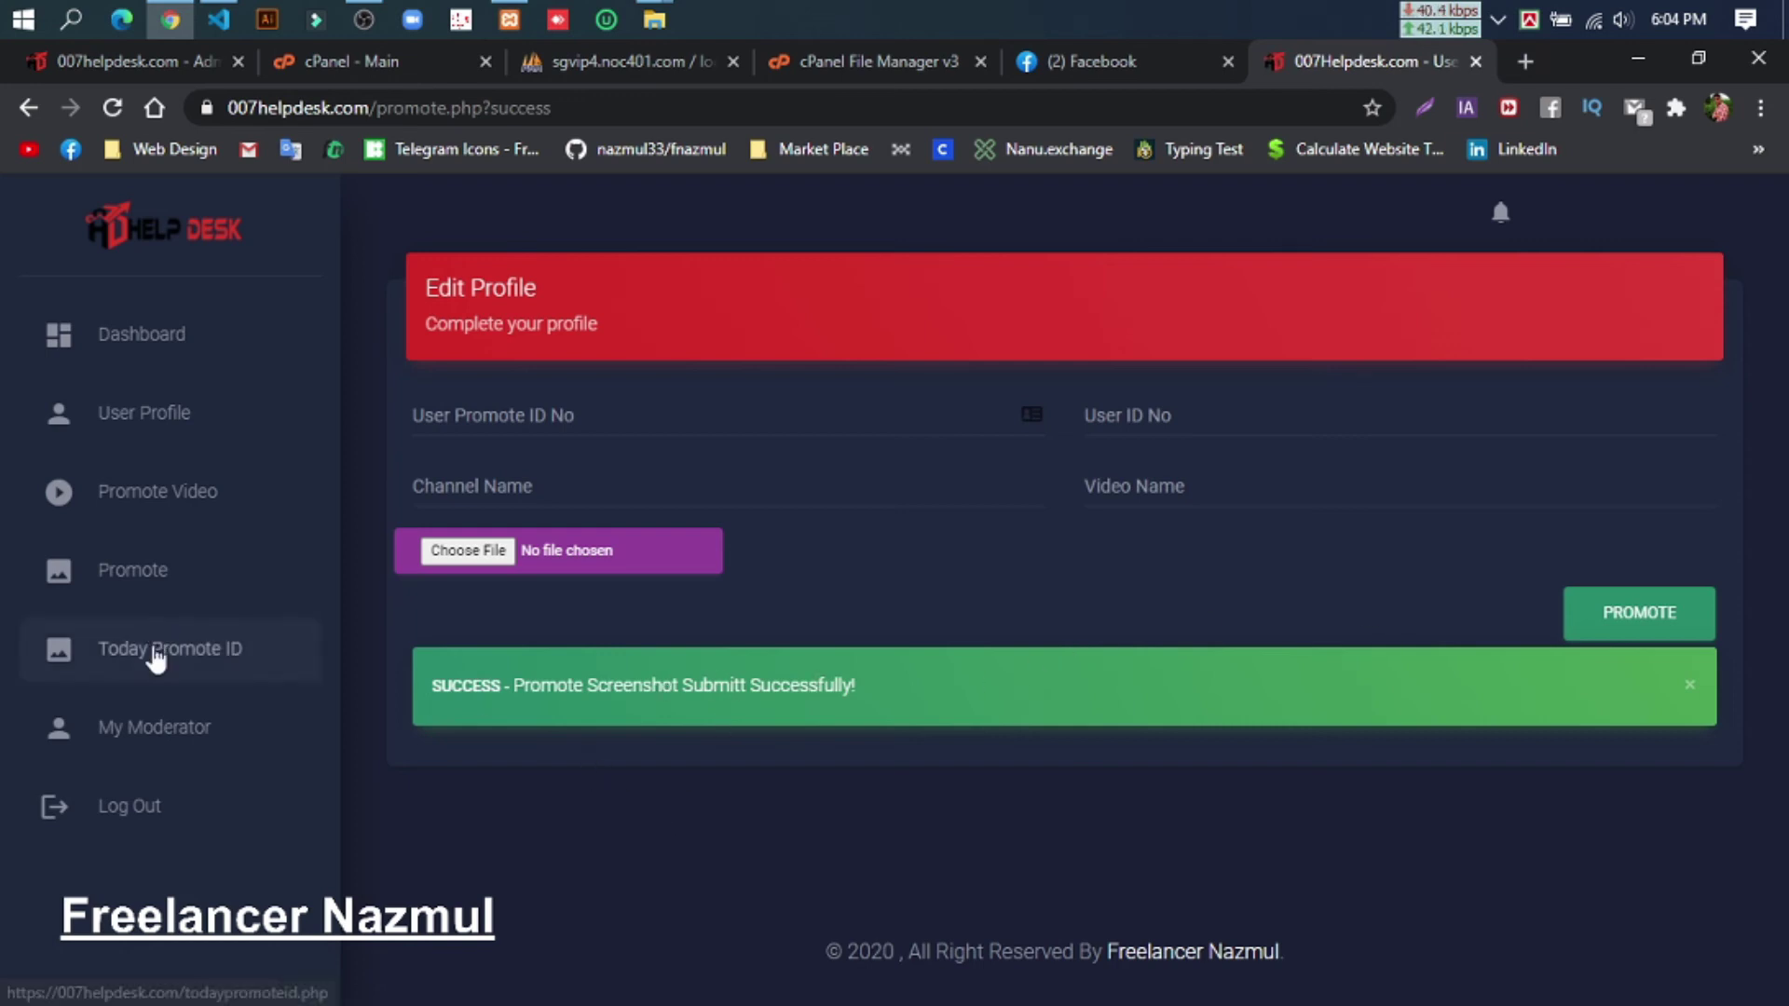
- Check the submitted entry's screenshot, user ID, channel name and video name on the Promote Video page
left_click(169, 495)
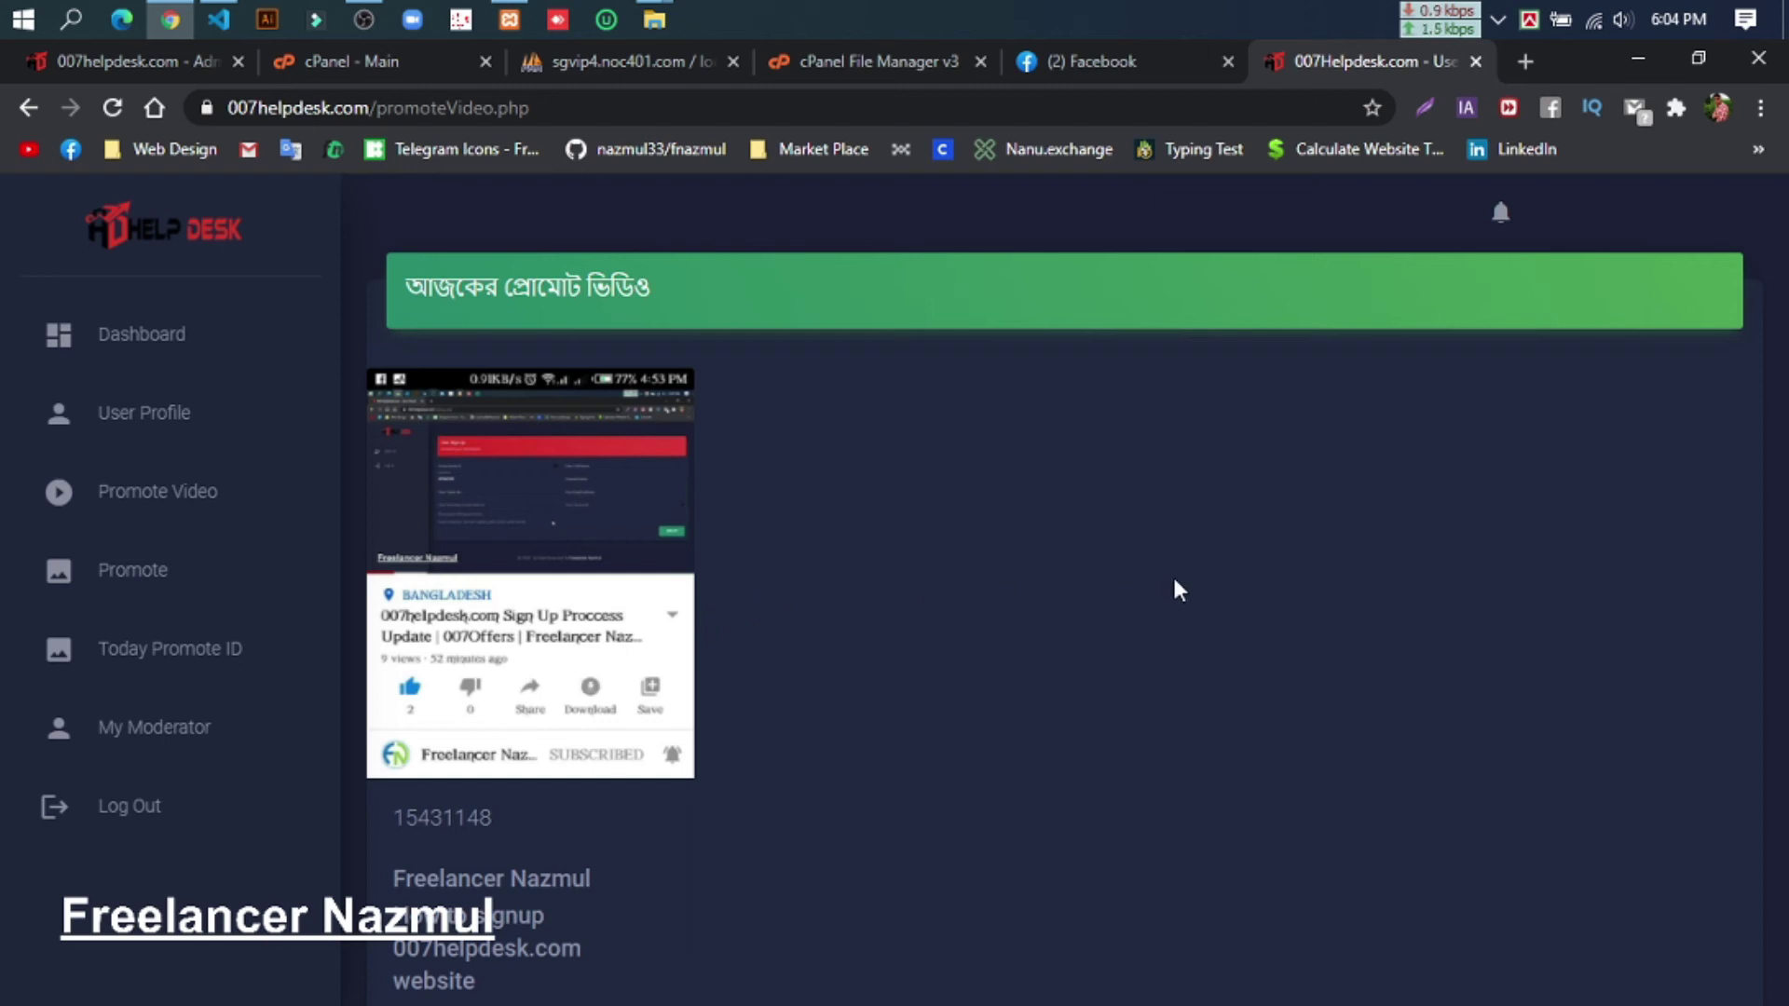
scroll(1221, 630, "down", 3)
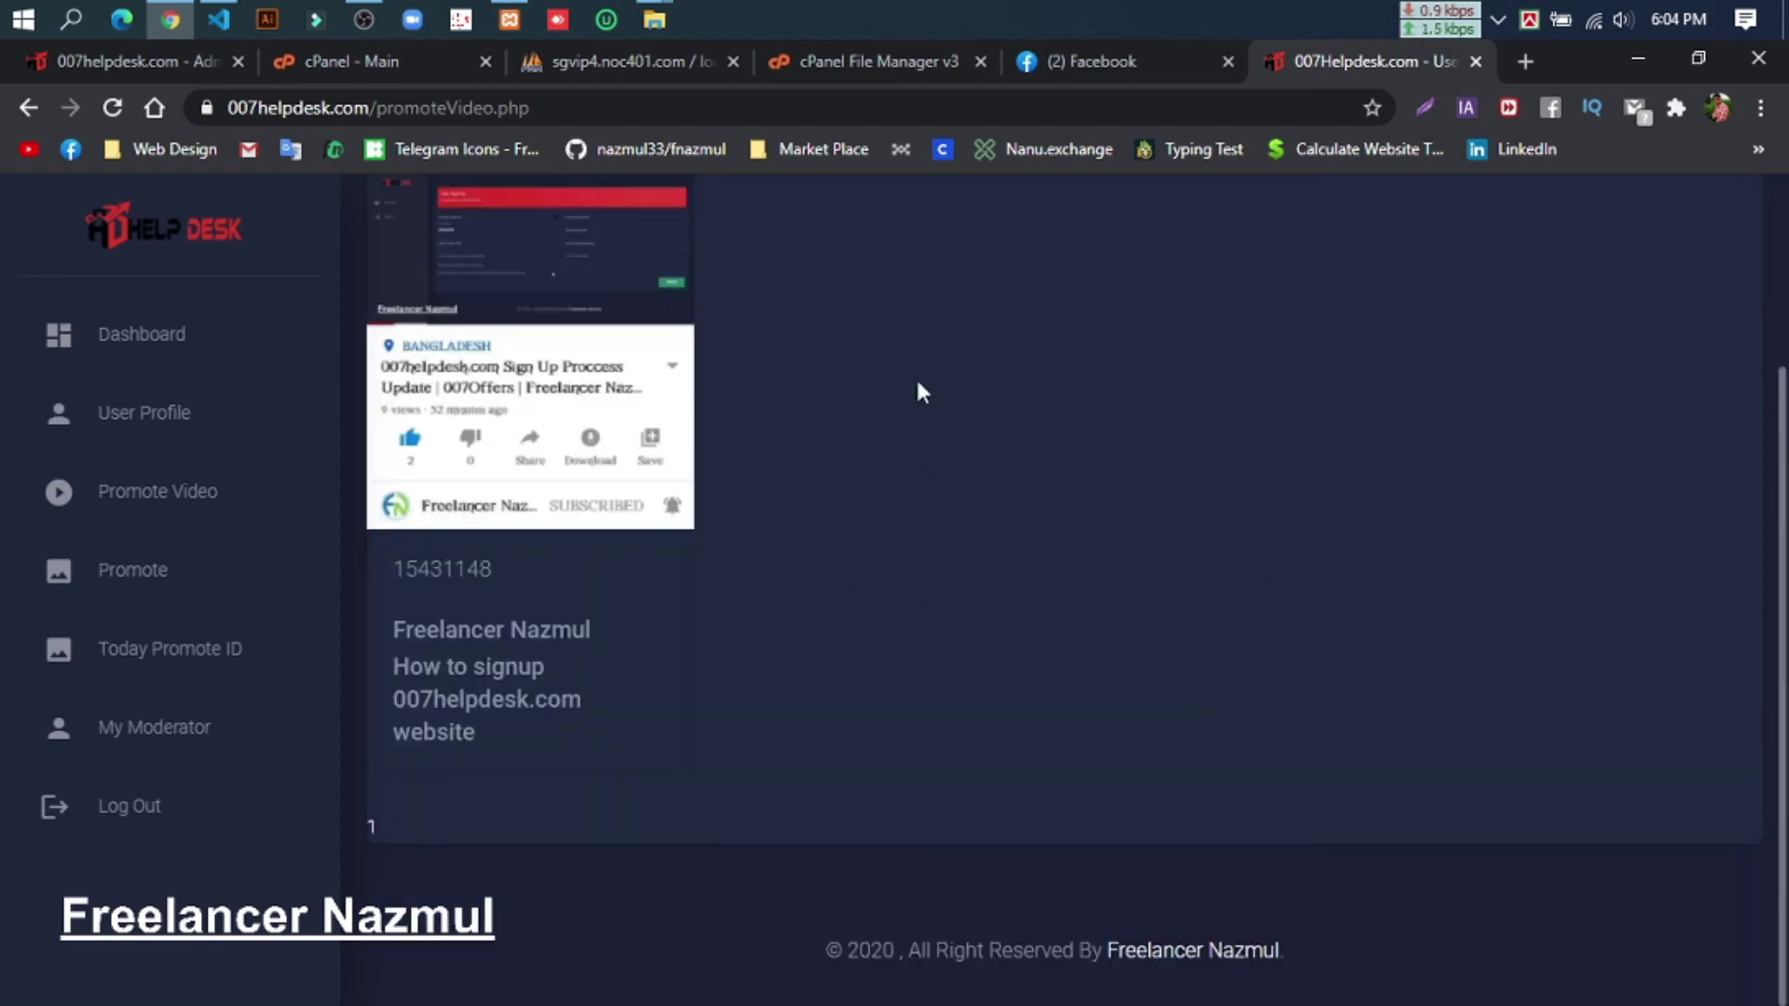
left_click_drag(388, 567, 494, 569)
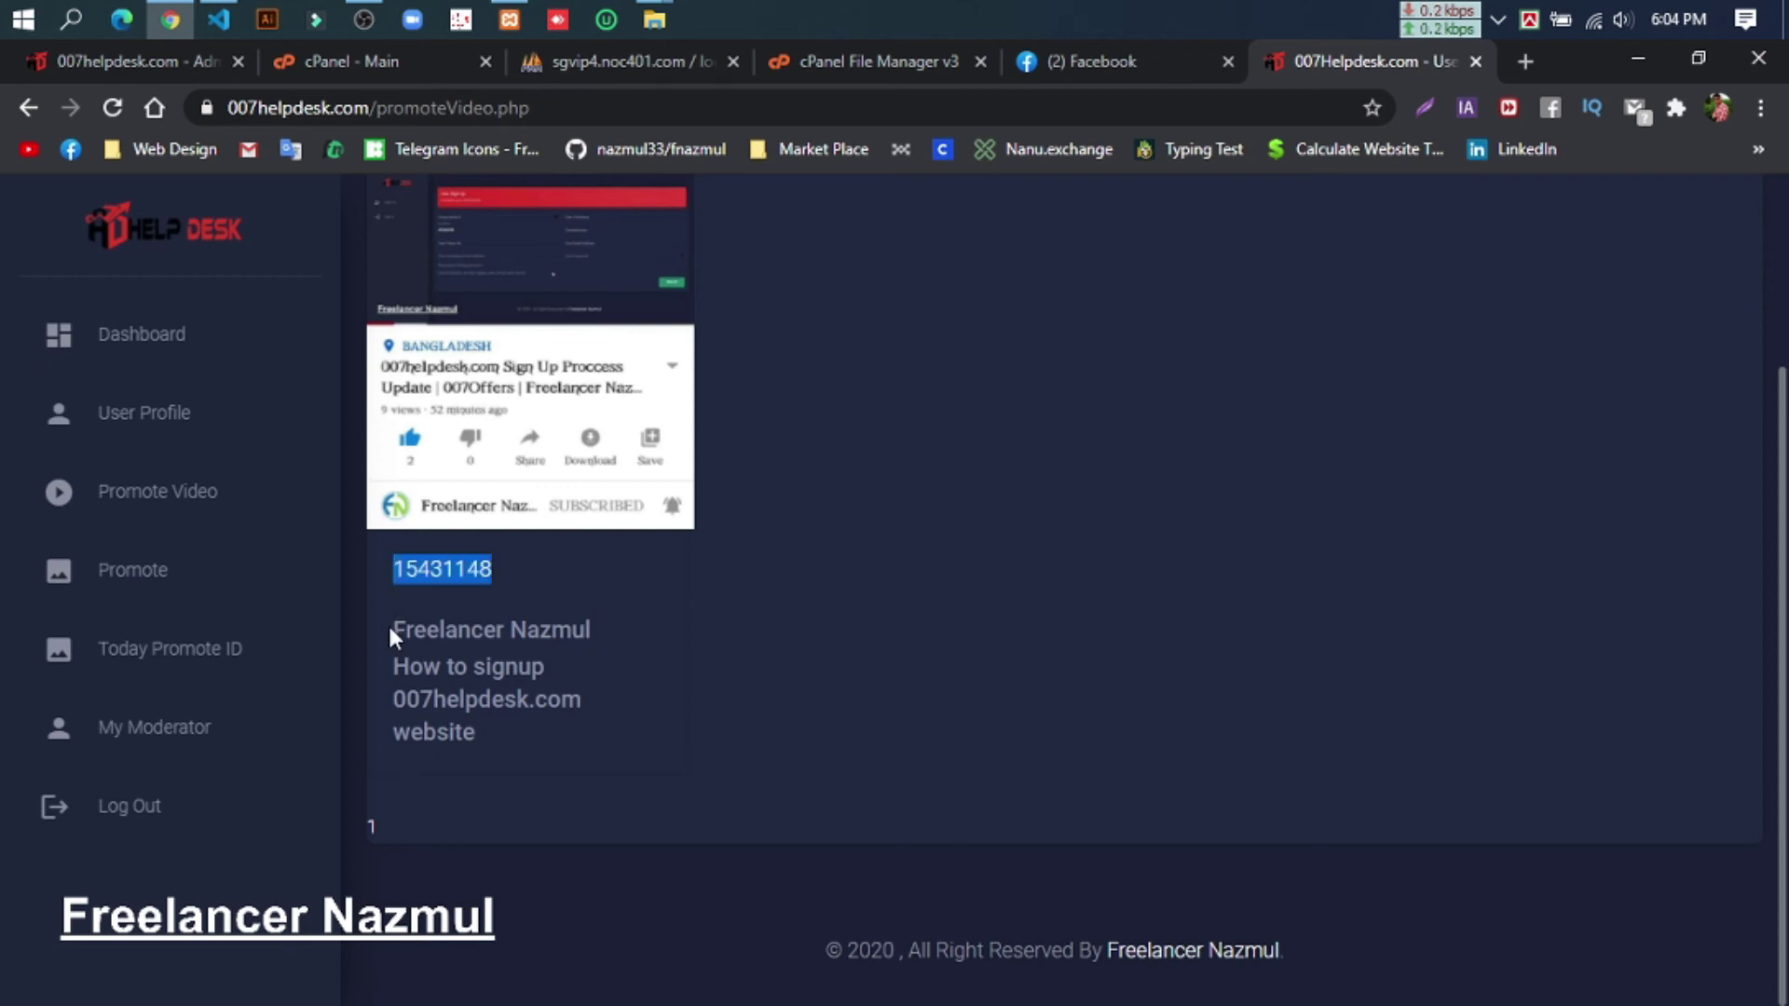
left_click_drag(384, 634, 662, 771)
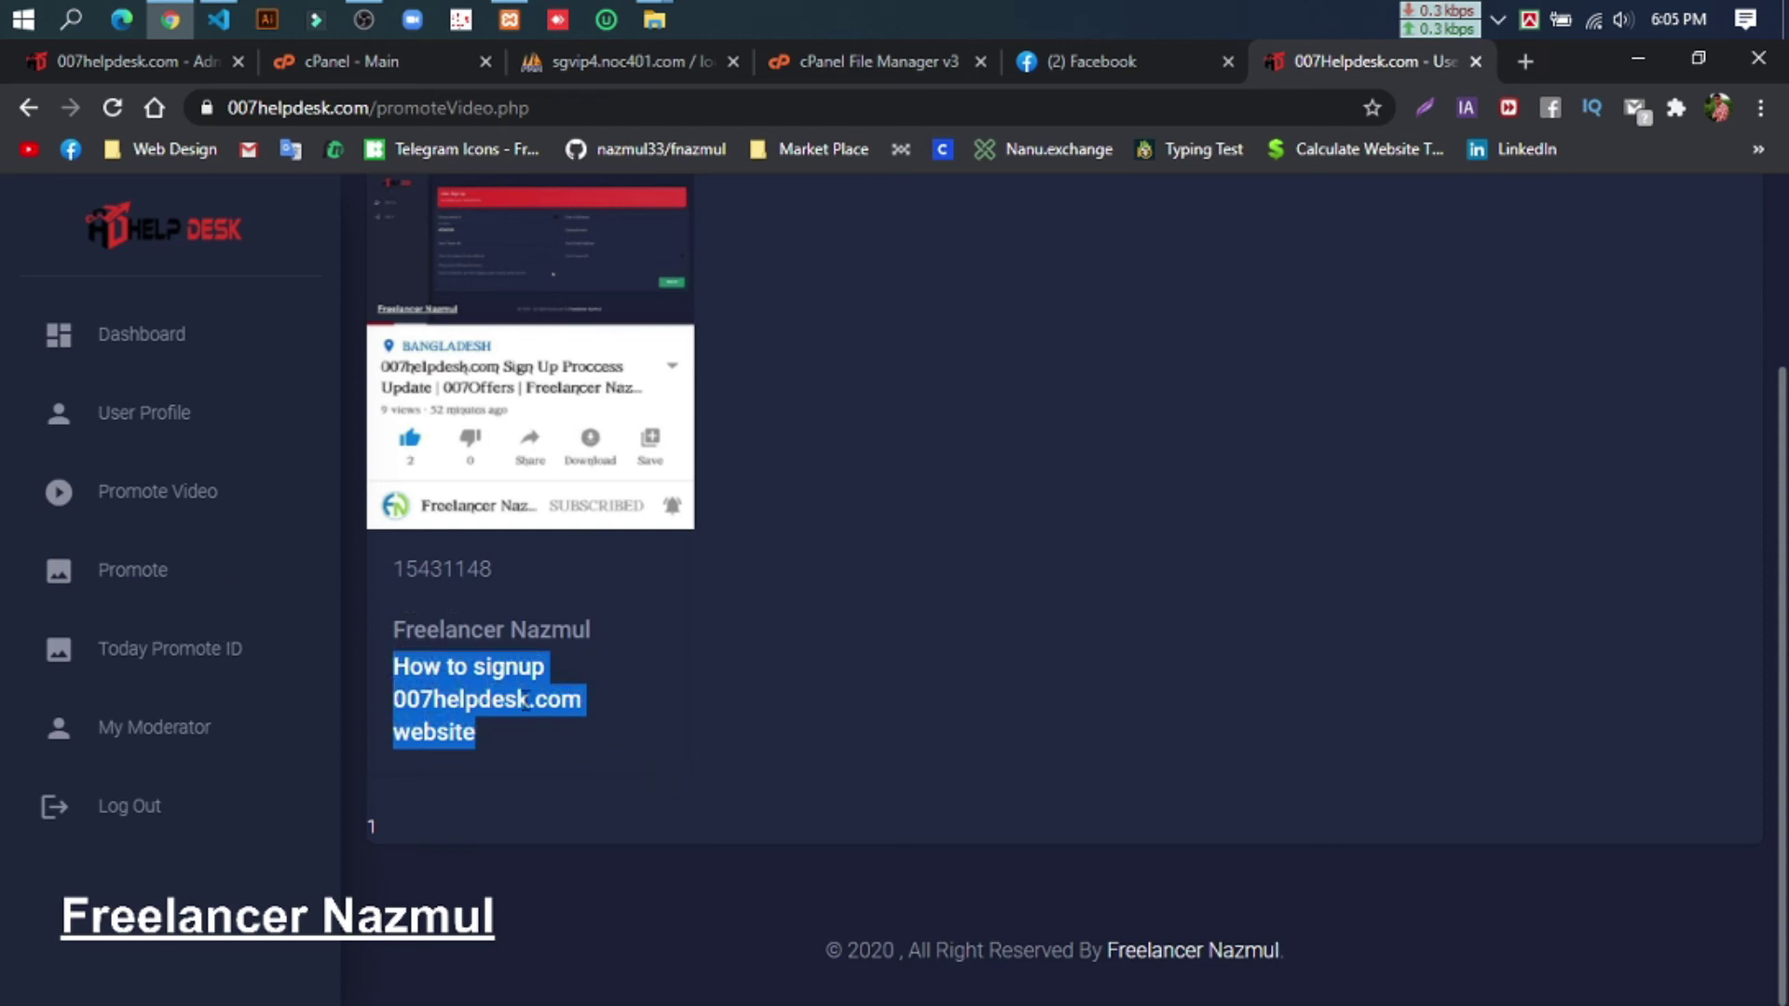
left_click_drag(593, 630, 428, 630)
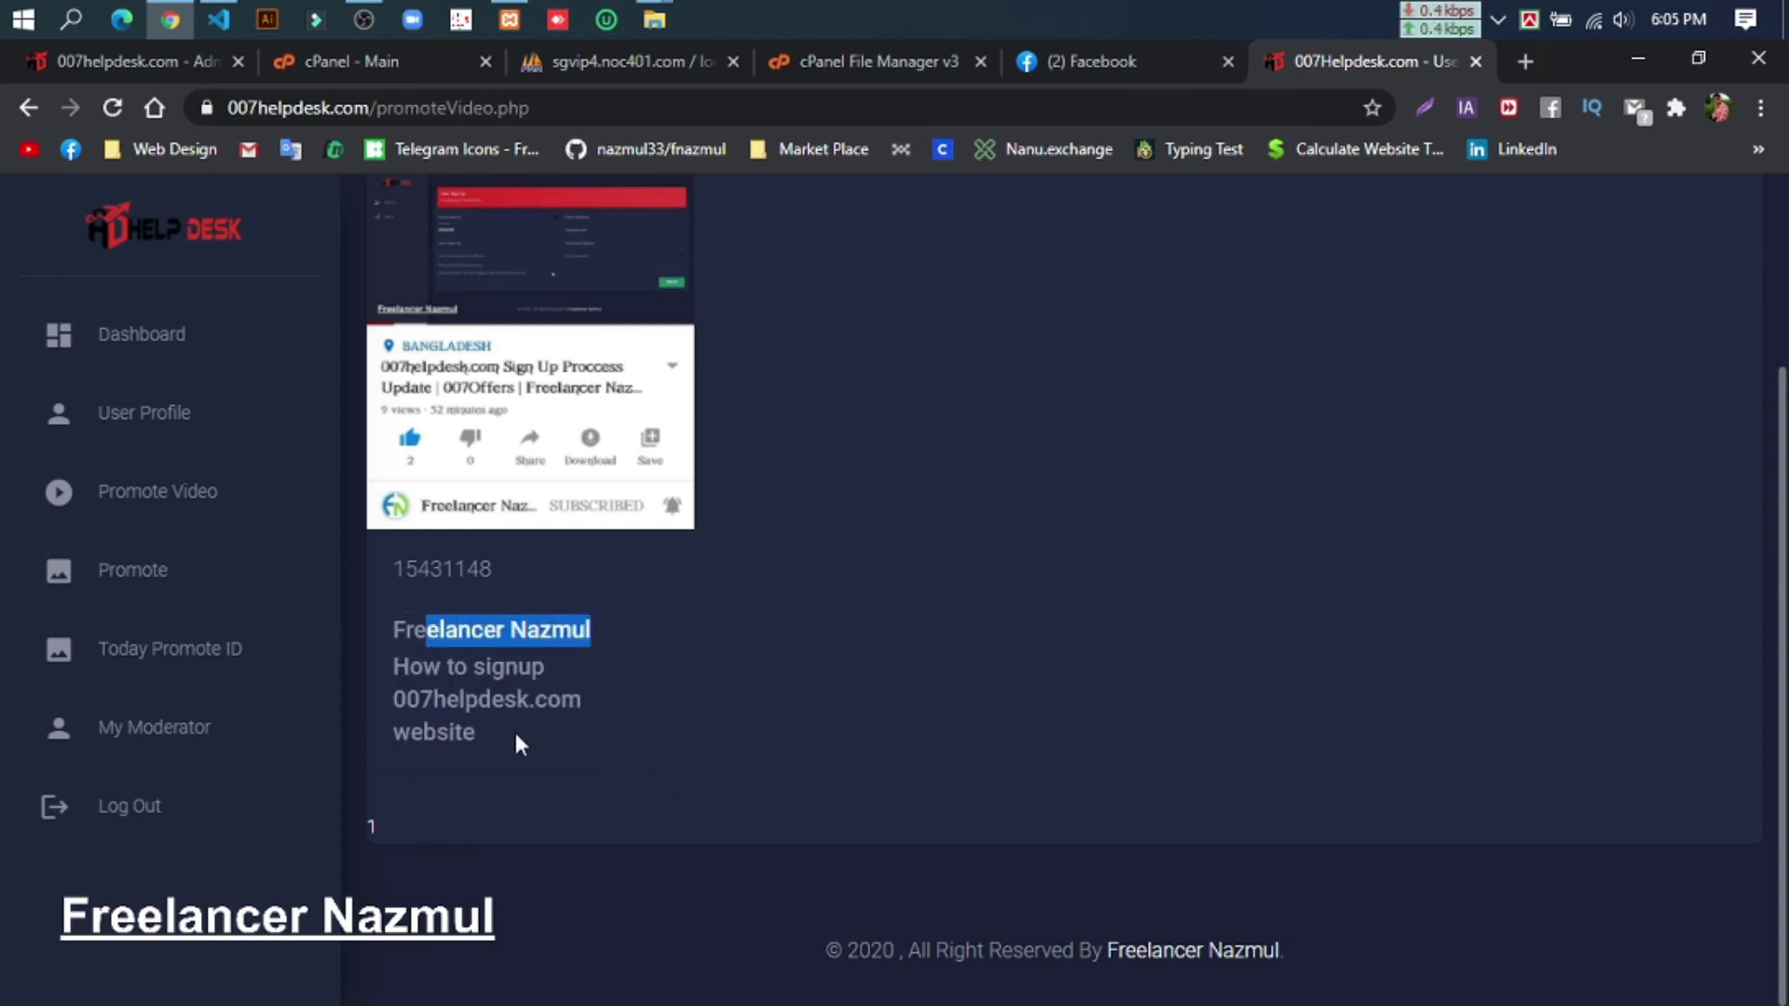
left_click_drag(519, 742, 394, 663)
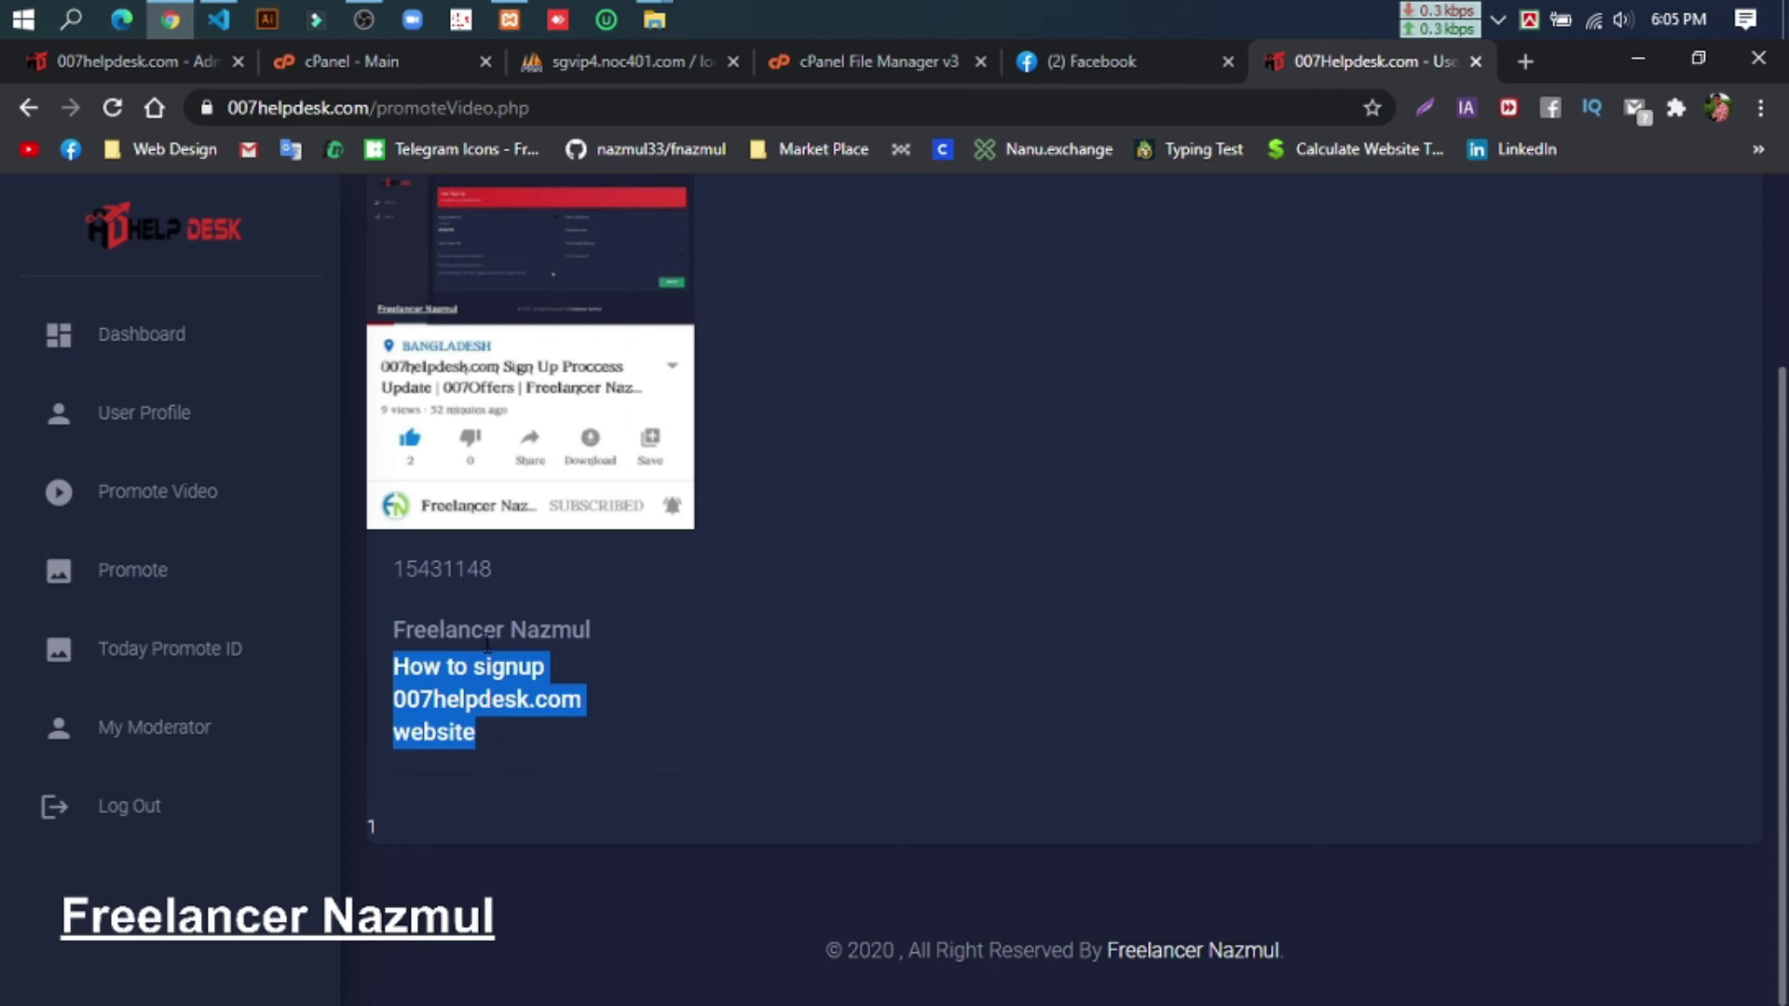
scroll(498, 747, "up", 3)
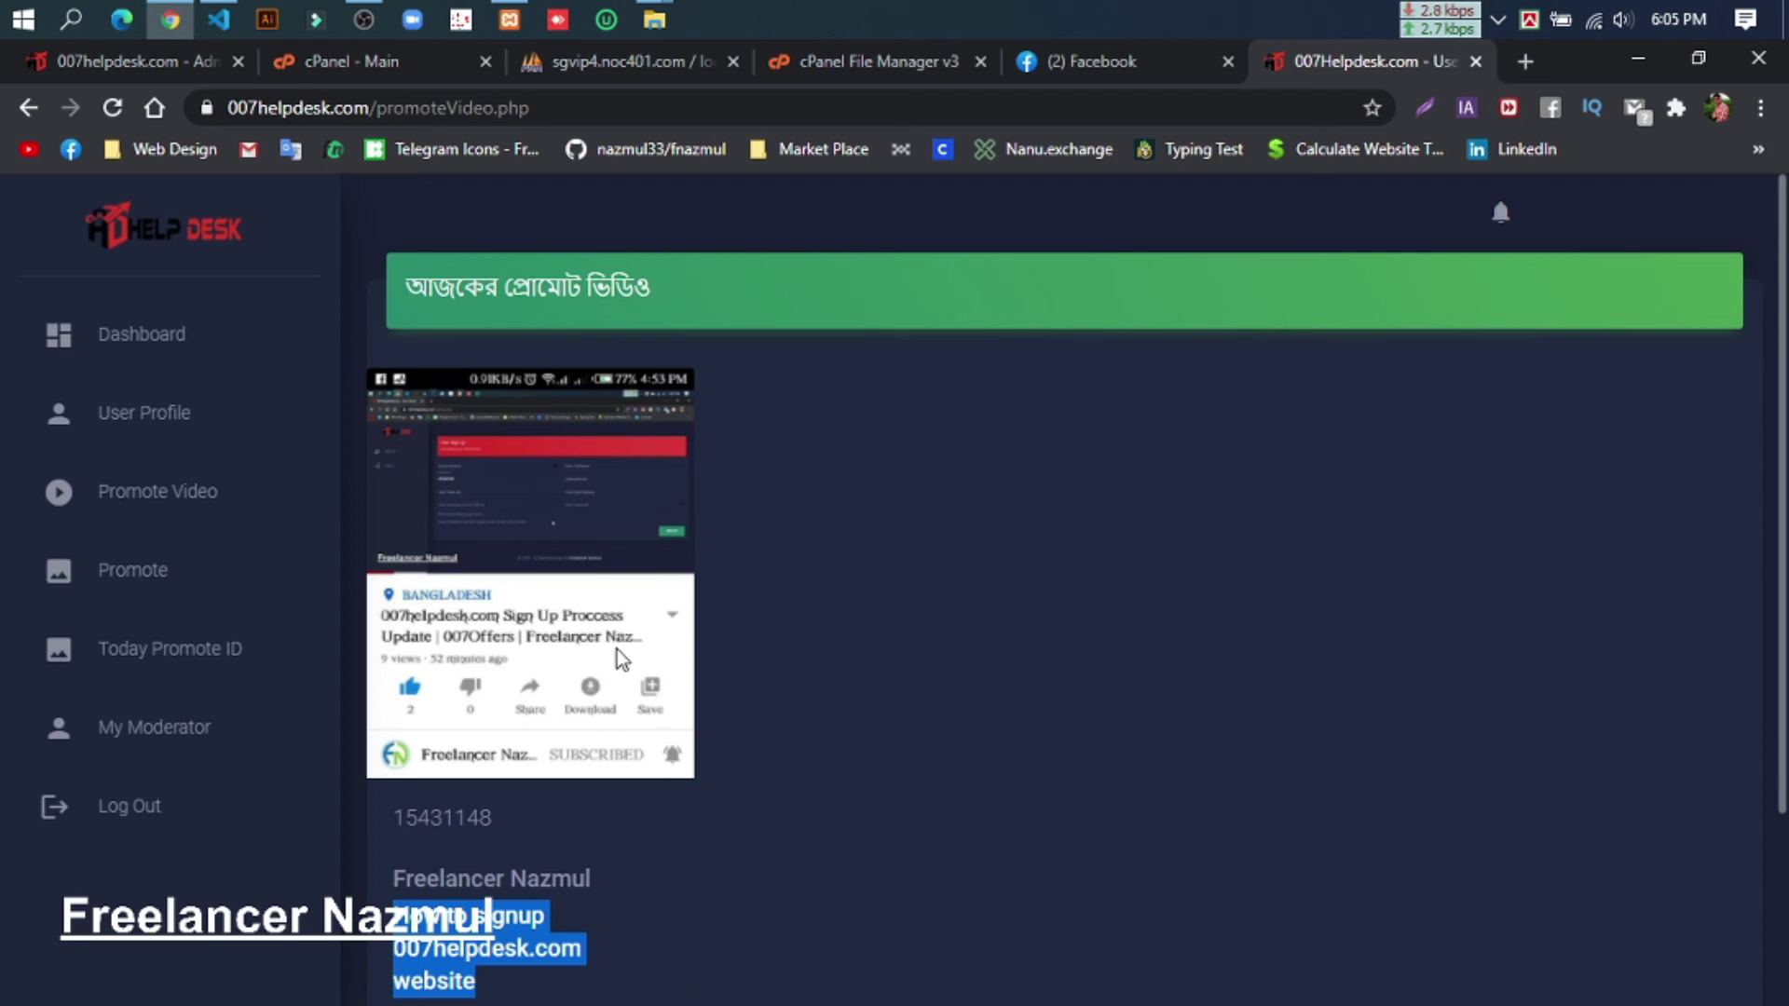
scroll(617, 693, "down", 2)
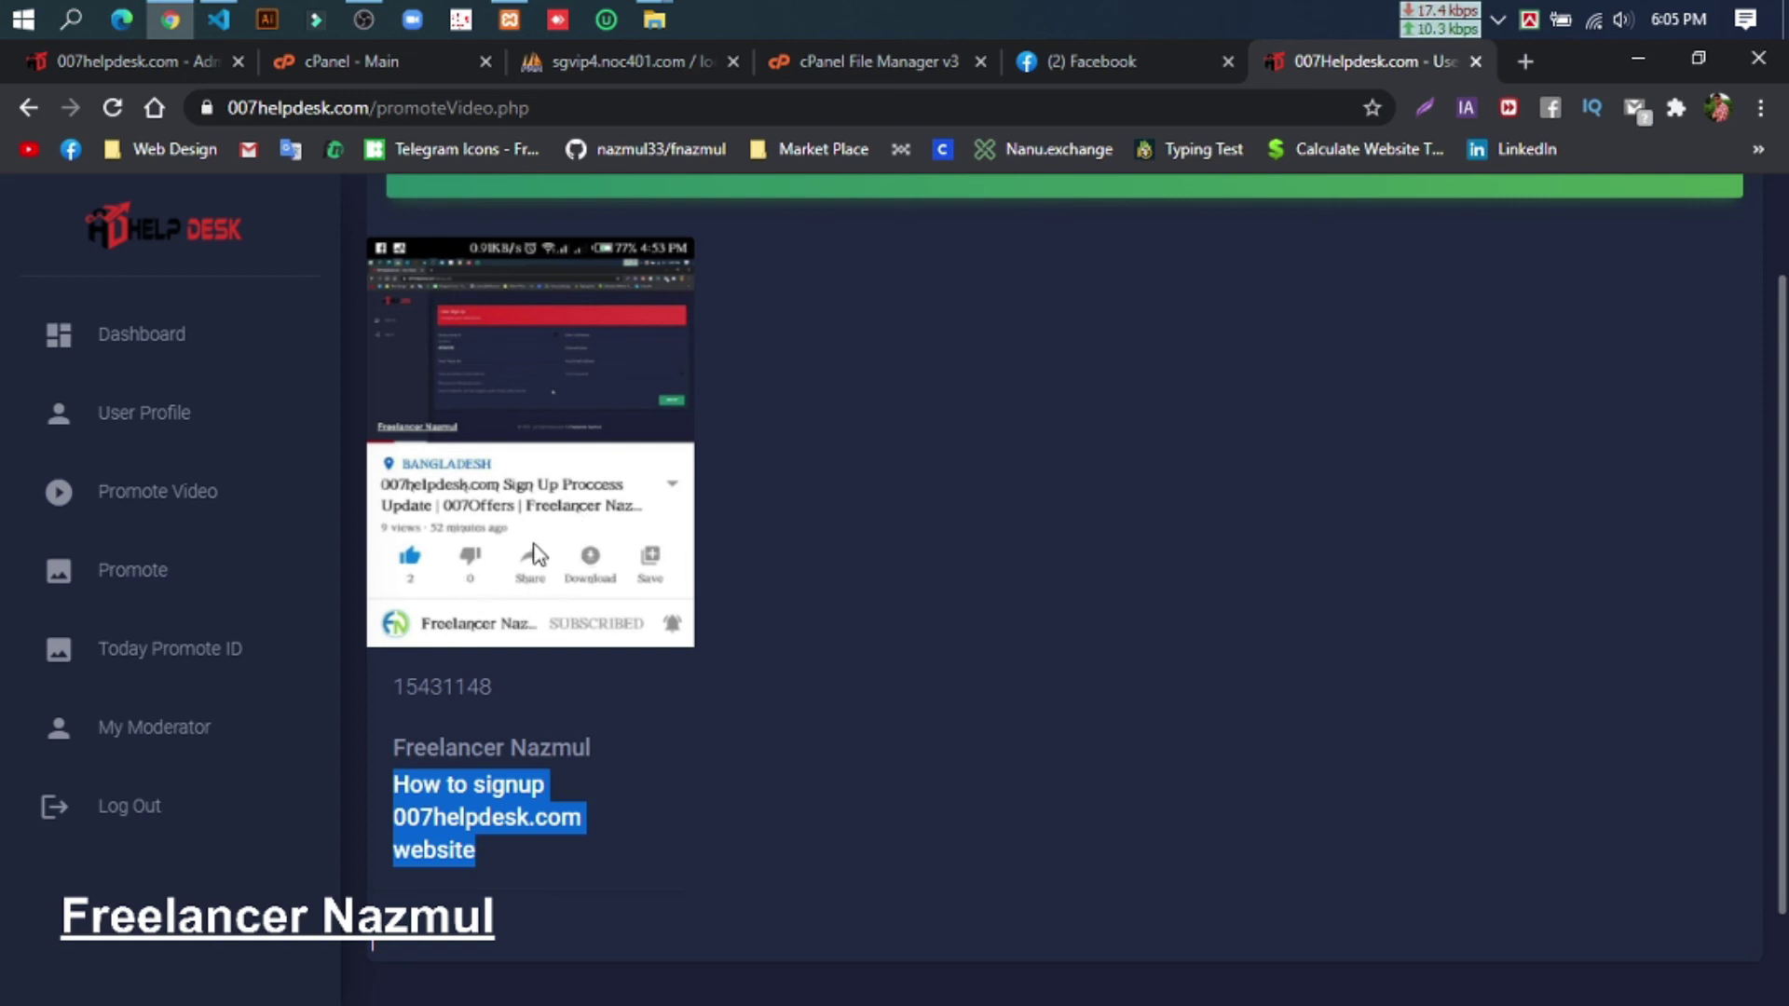
scroll(578, 788, "down", 2)
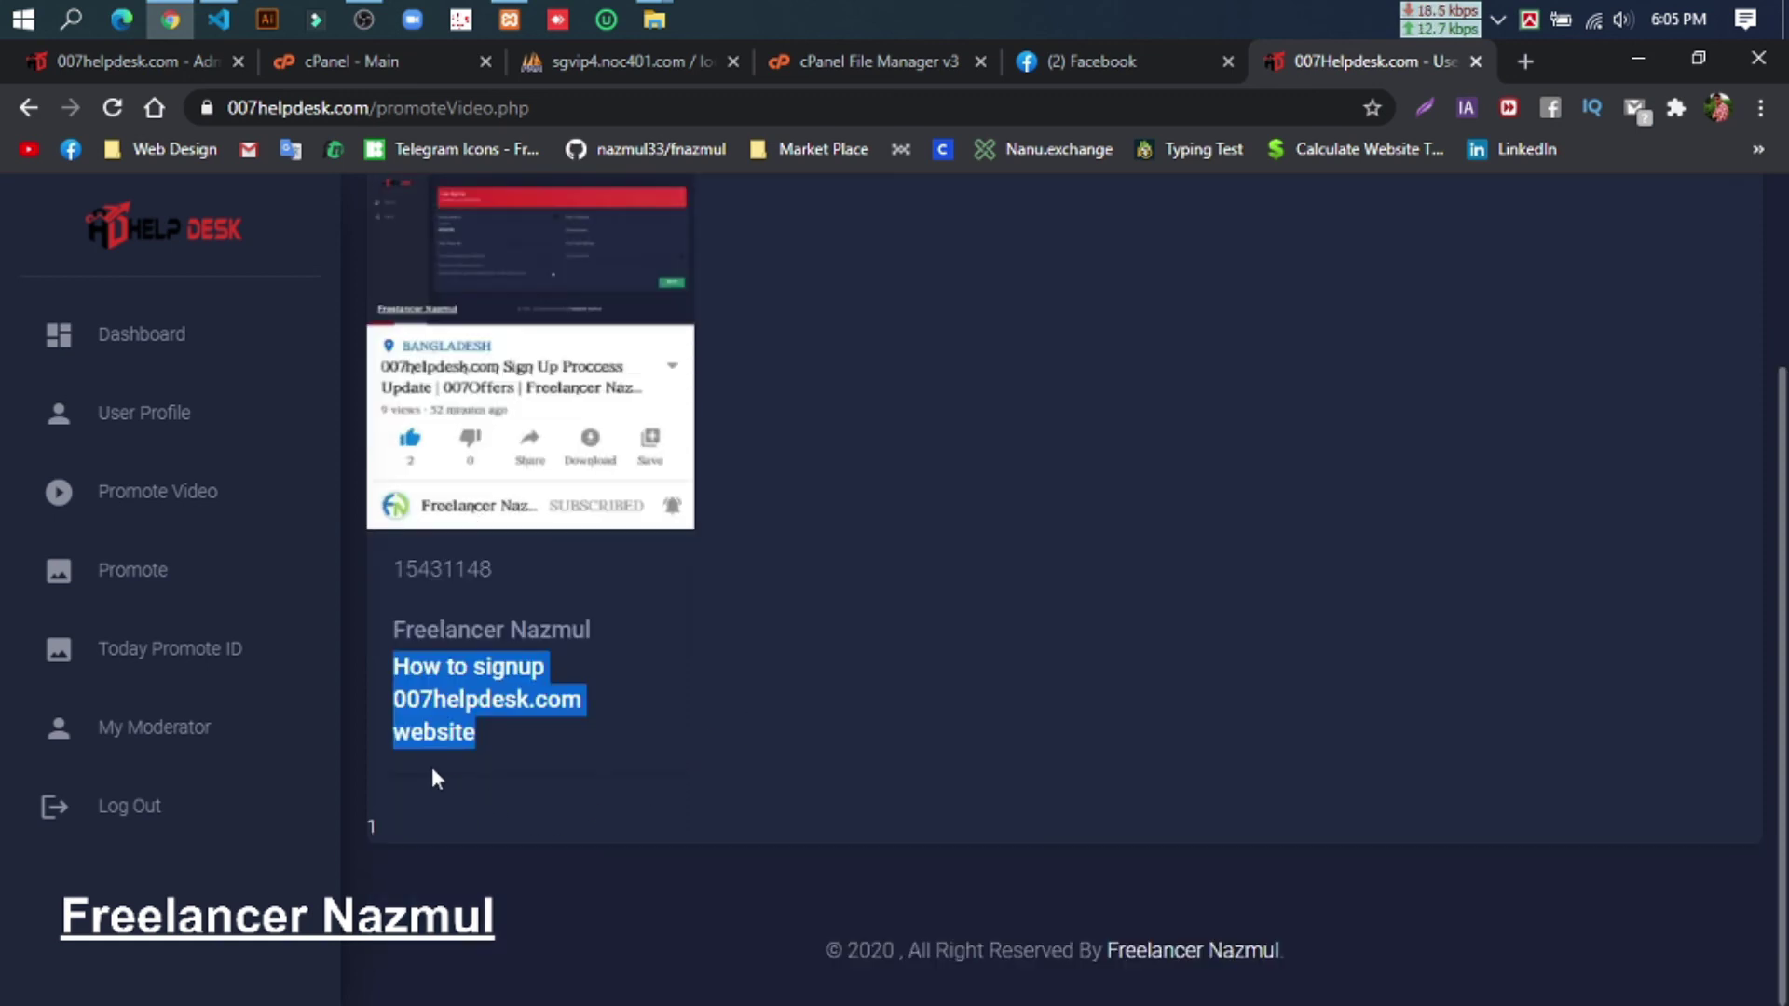
left_click_drag(410, 775, 632, 902)
scroll(623, 775, "up", 1)
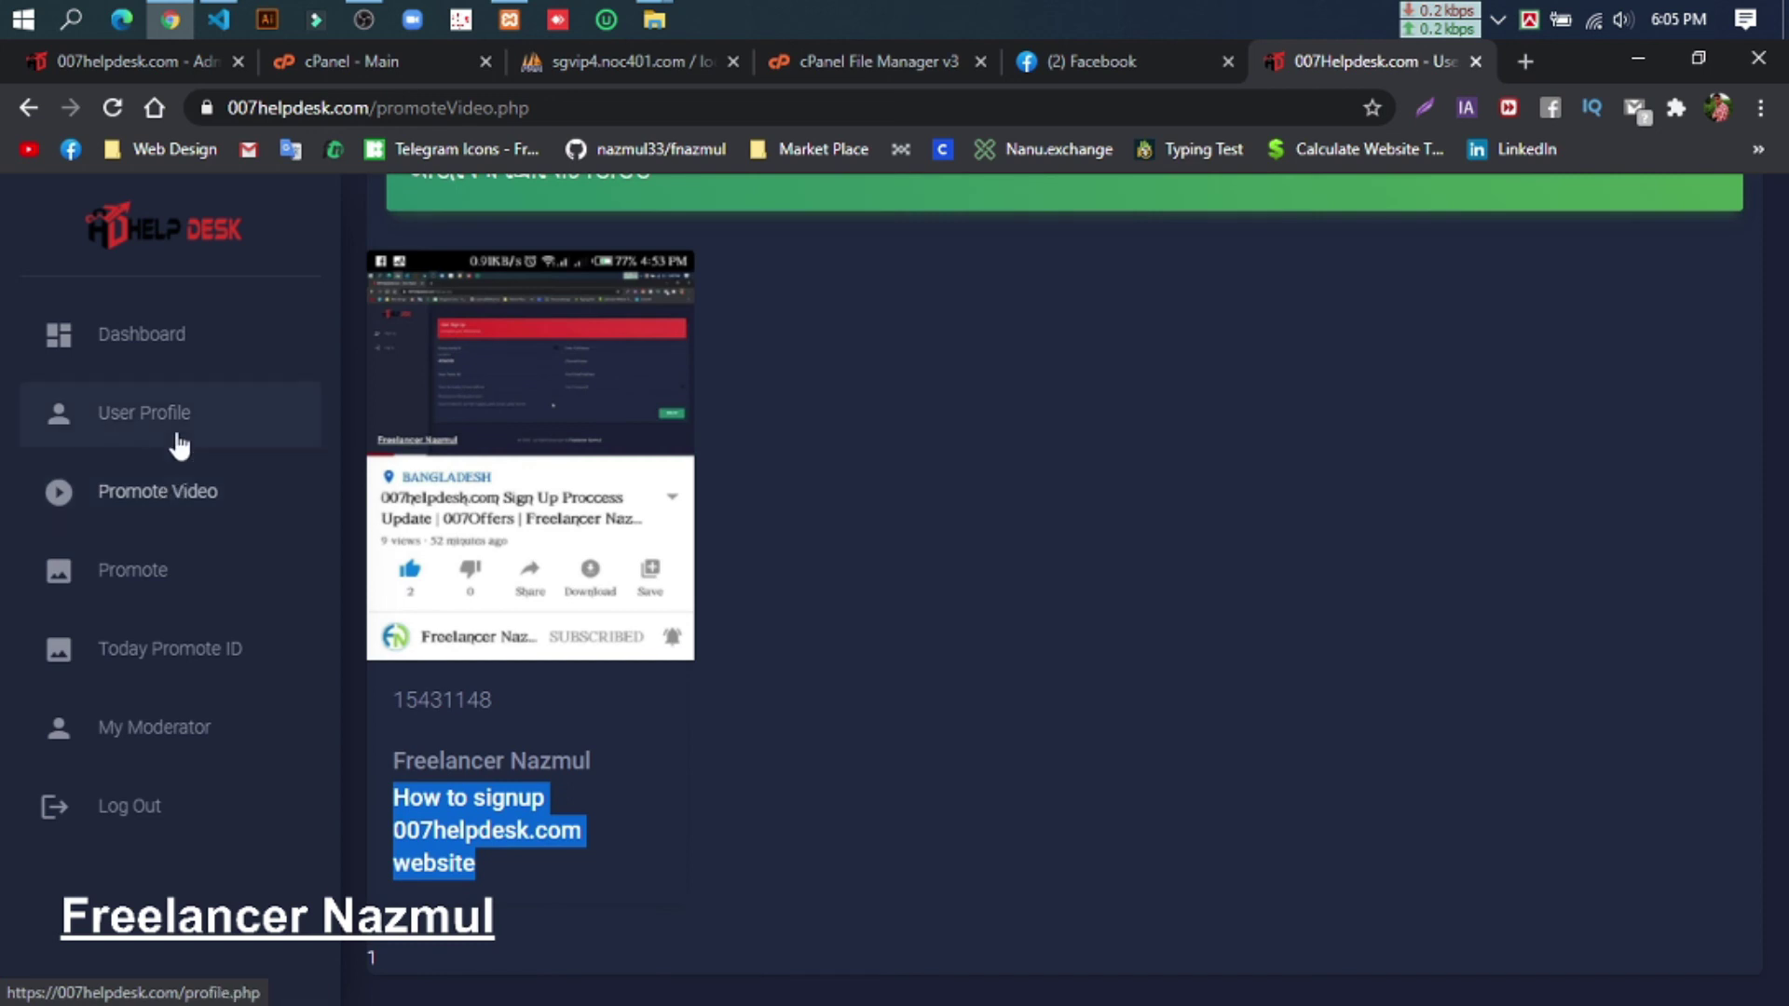
left_click(165, 420)
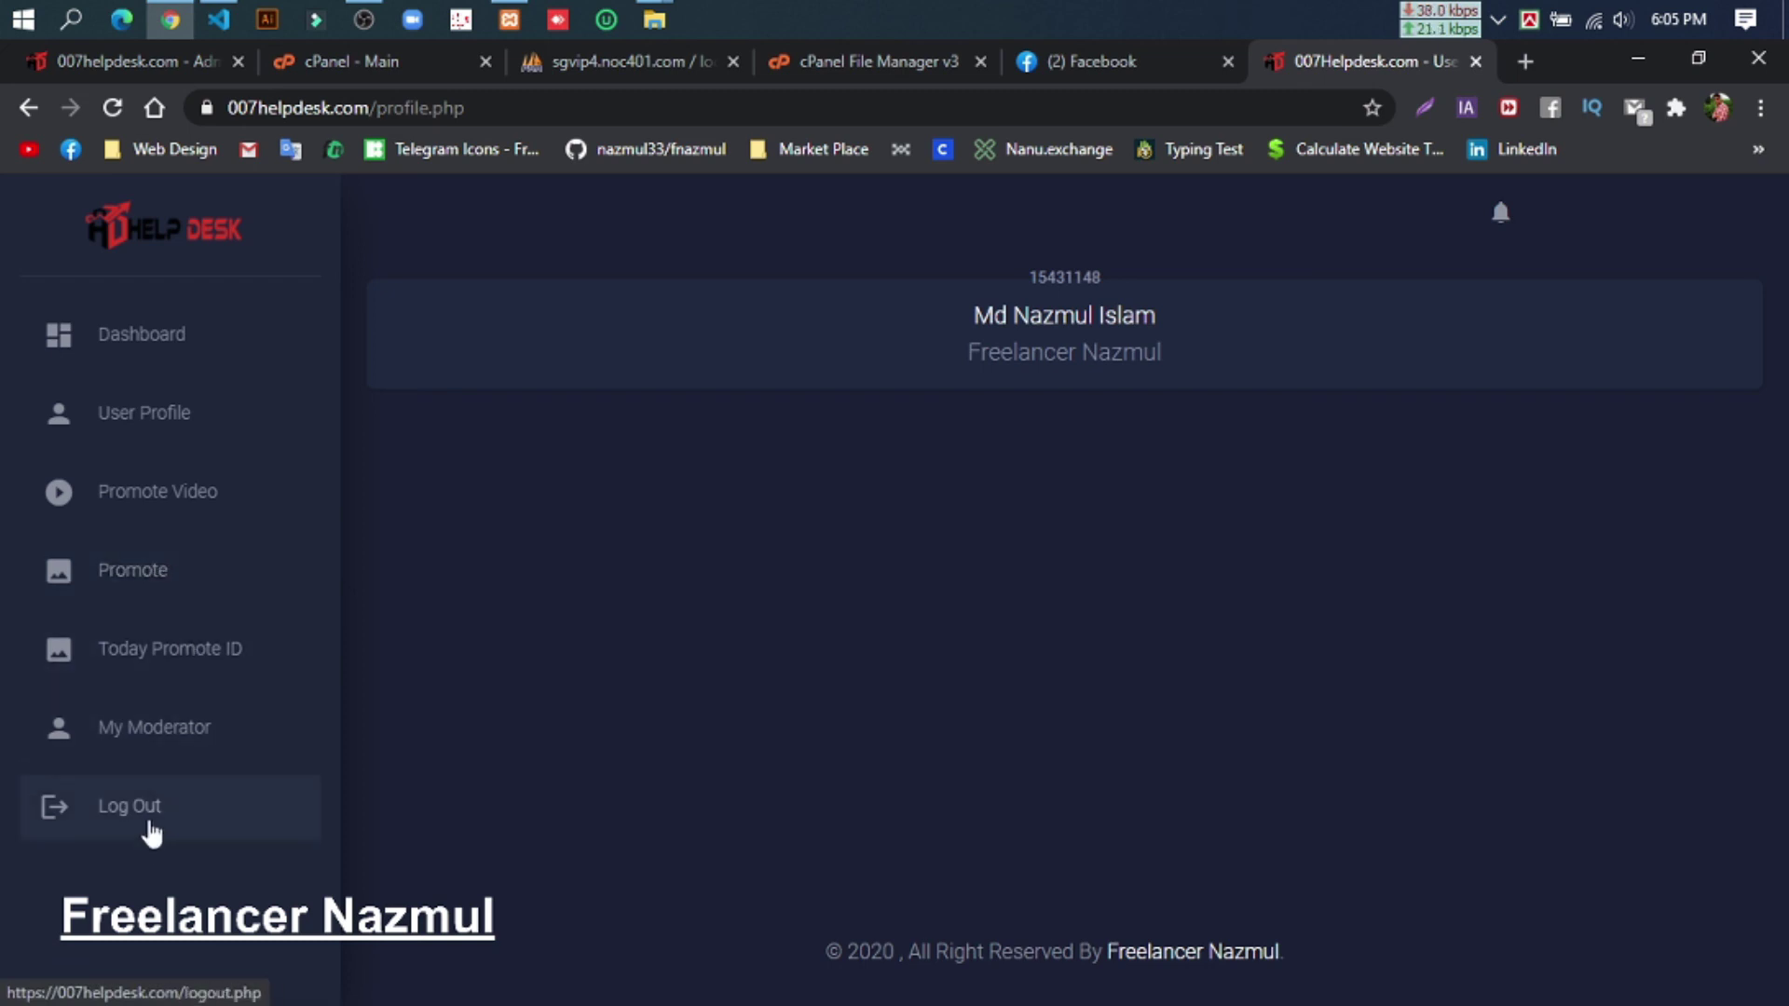
left_click(189, 739)
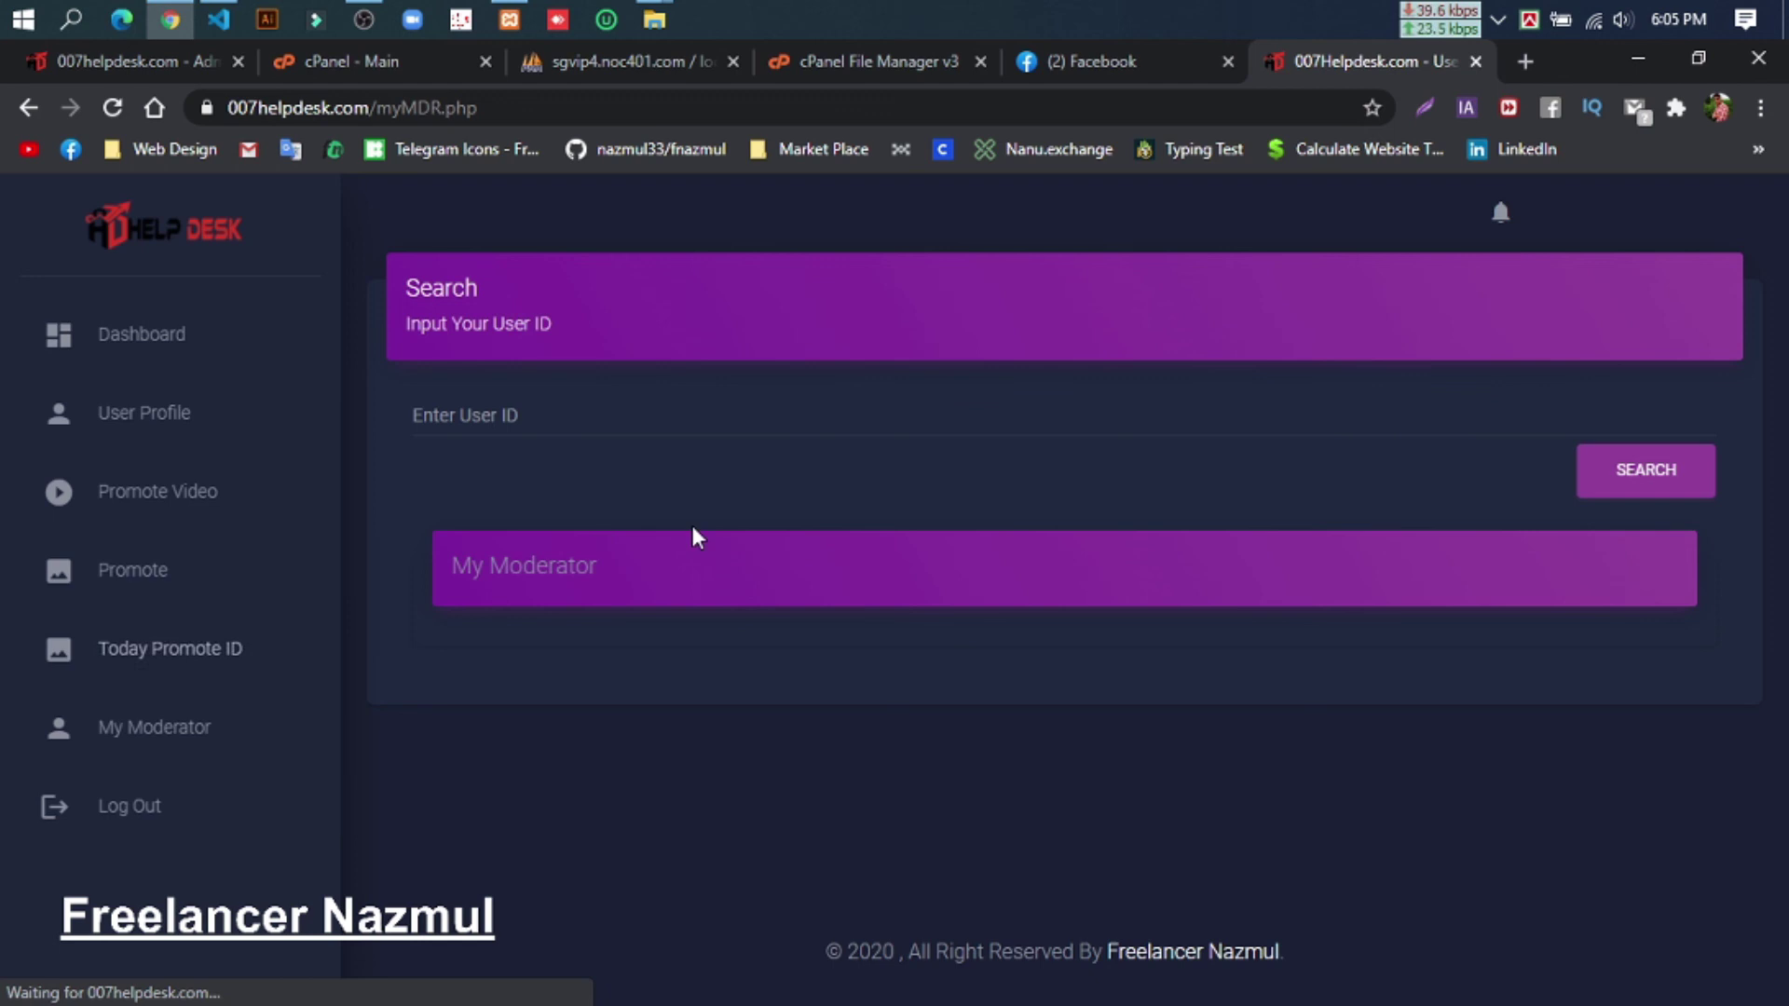
key("alt+Left")
key("alt+Left")
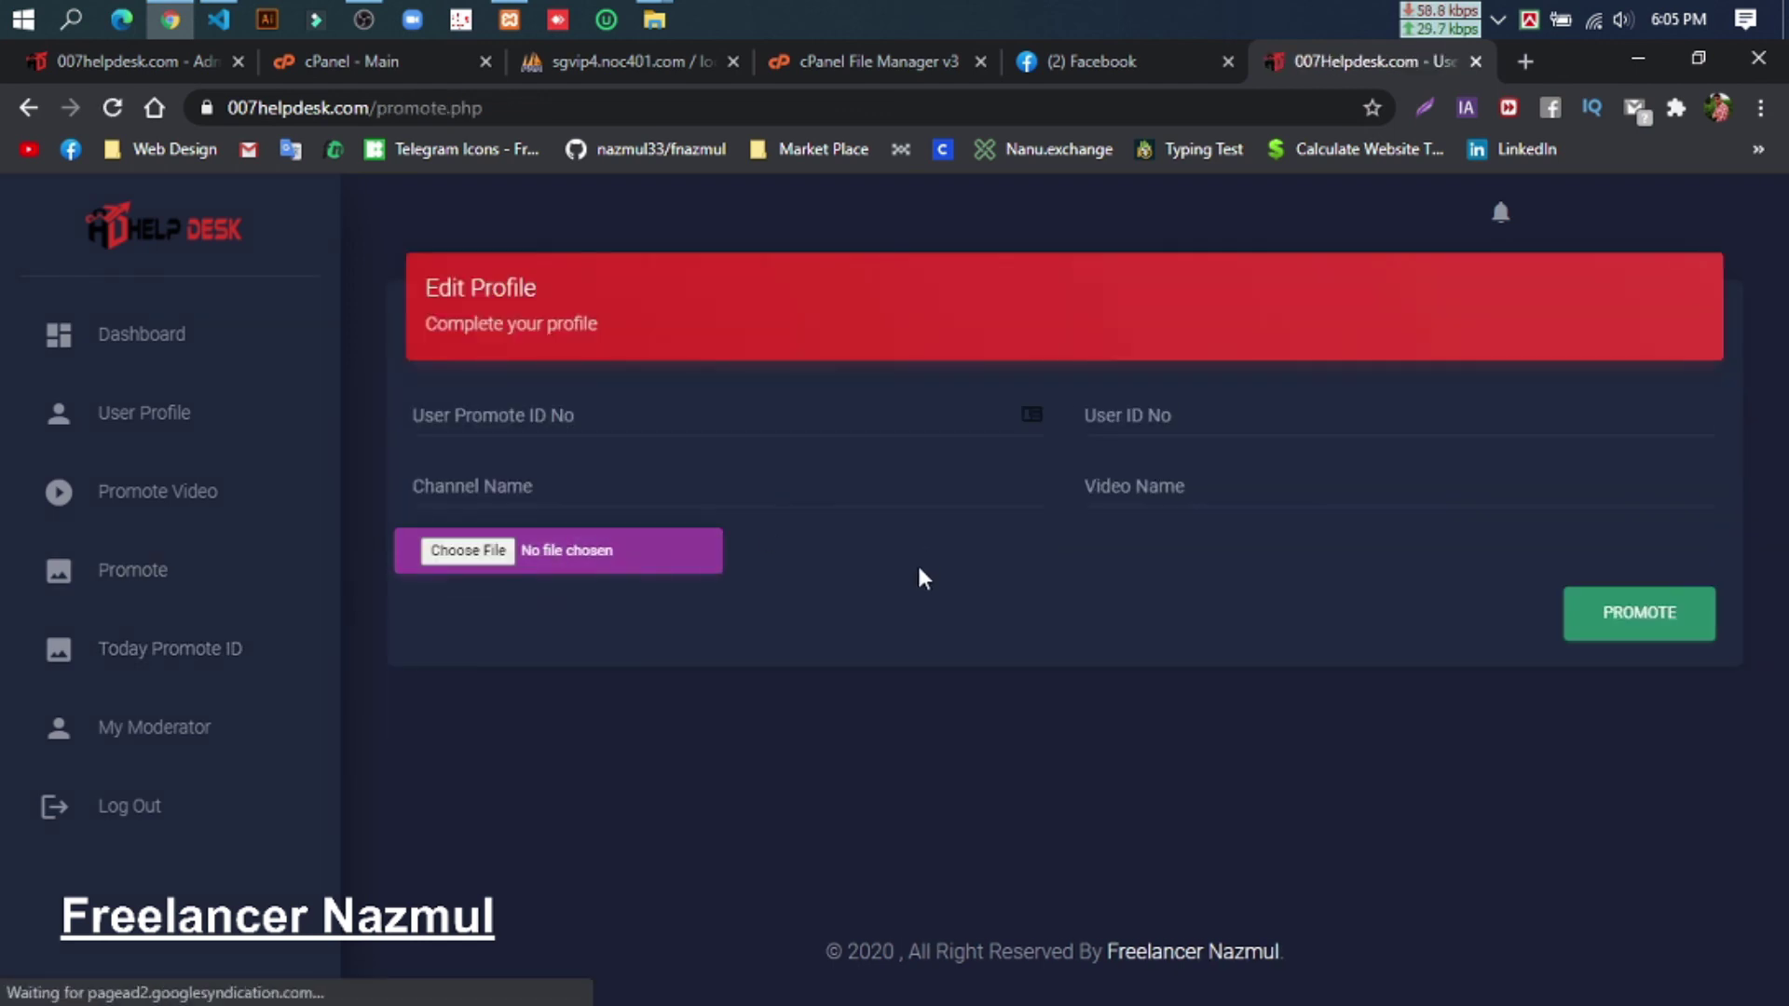
left_click(152, 503)
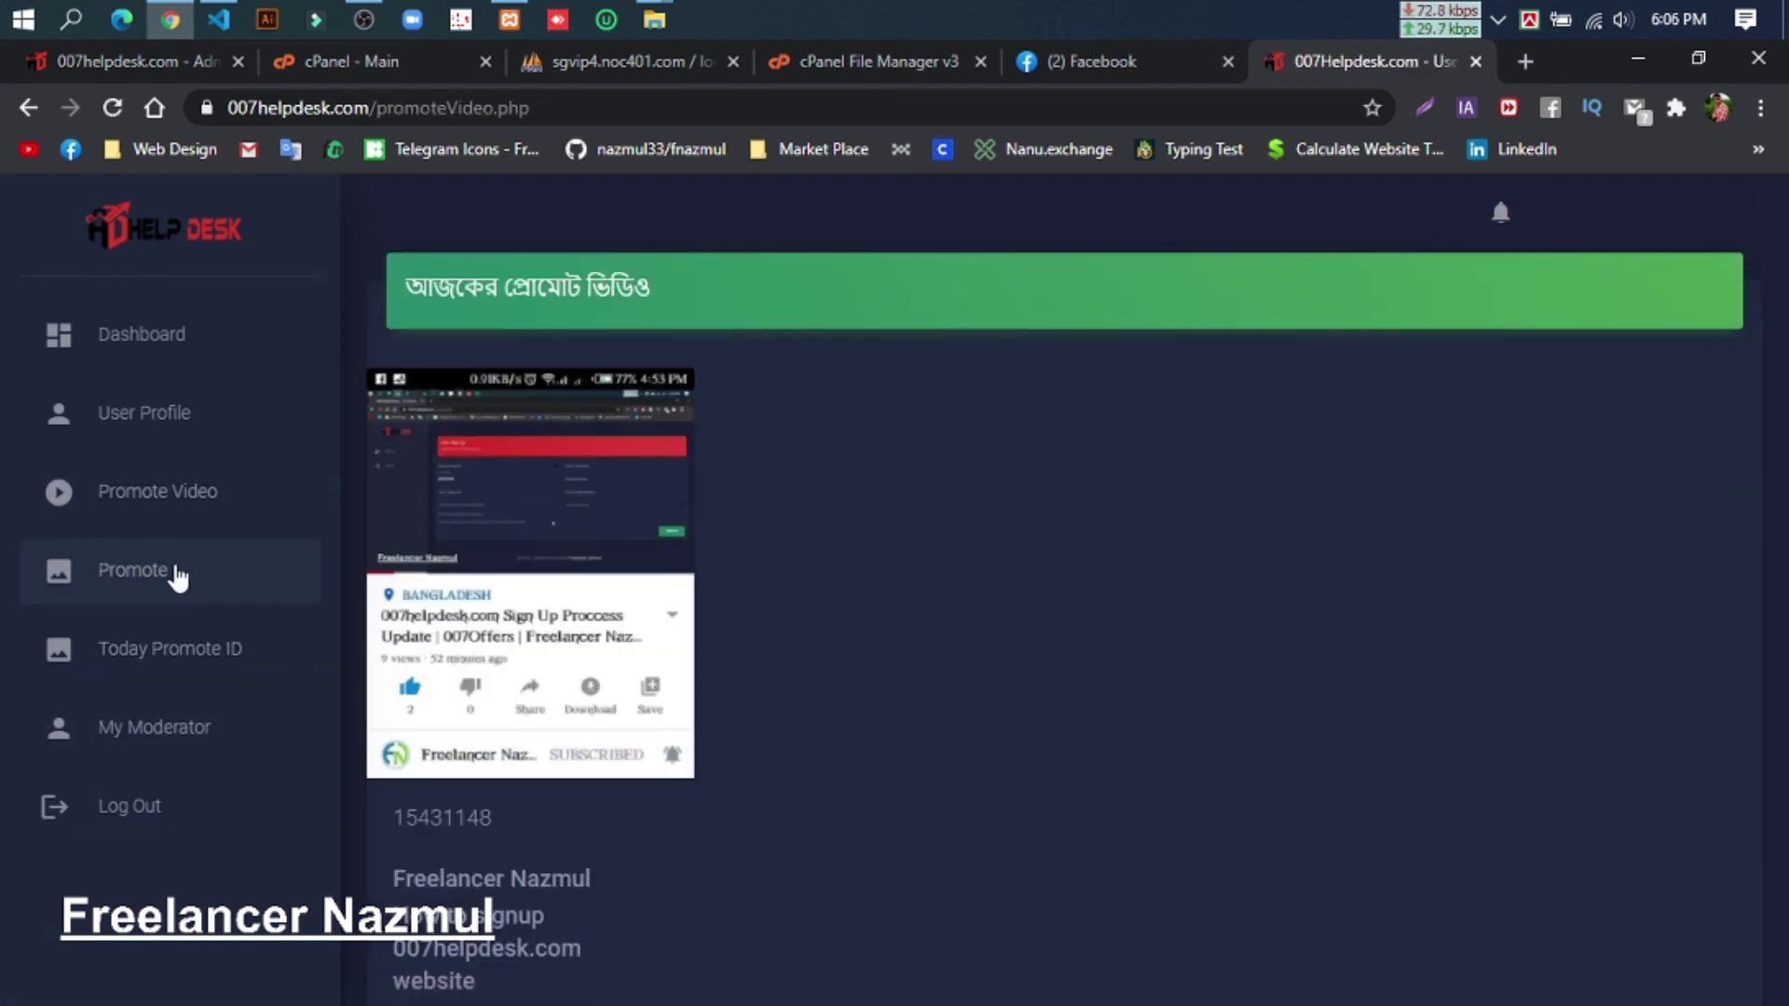